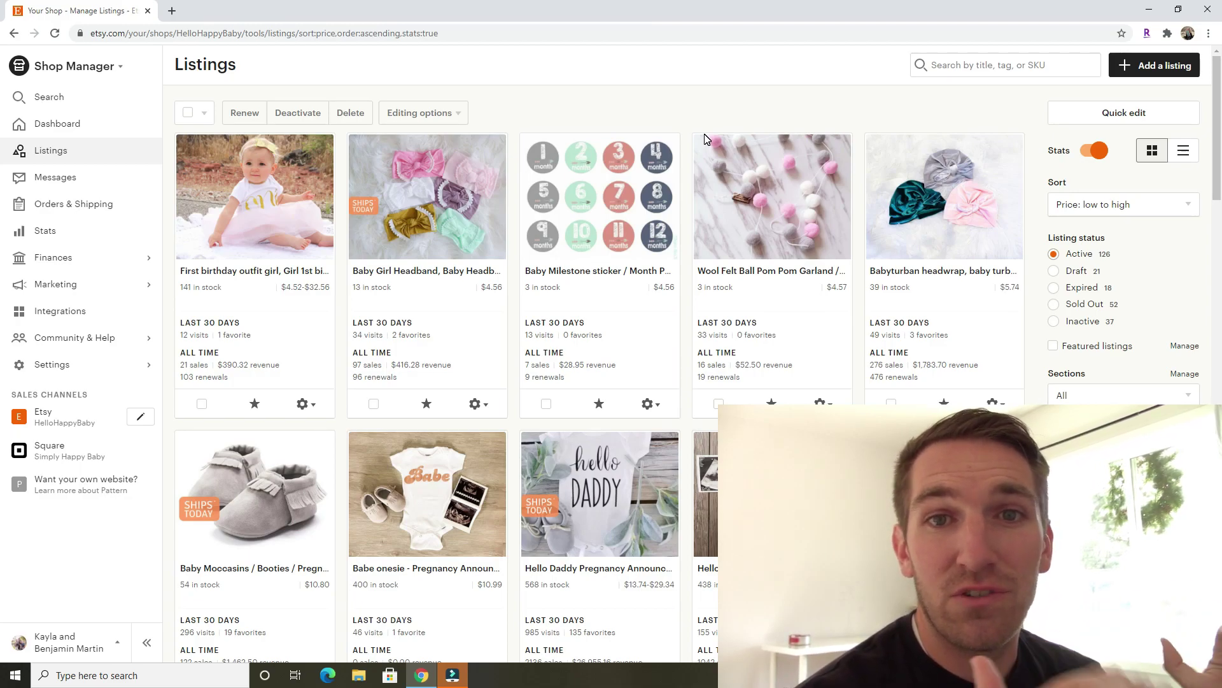
Open the Hello Daddy onesie listing and scroll to its $2.89 Just Onesie Shipping profile
scroll(614, 567, "down", 1)
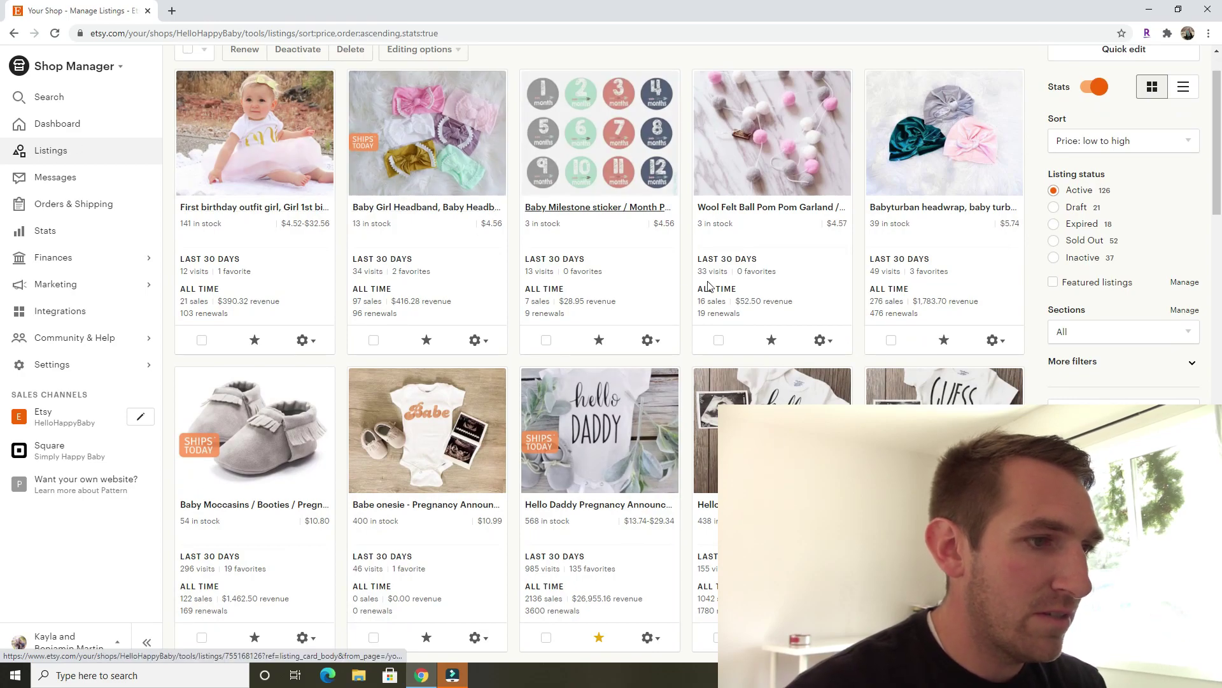
left_click(595, 504)
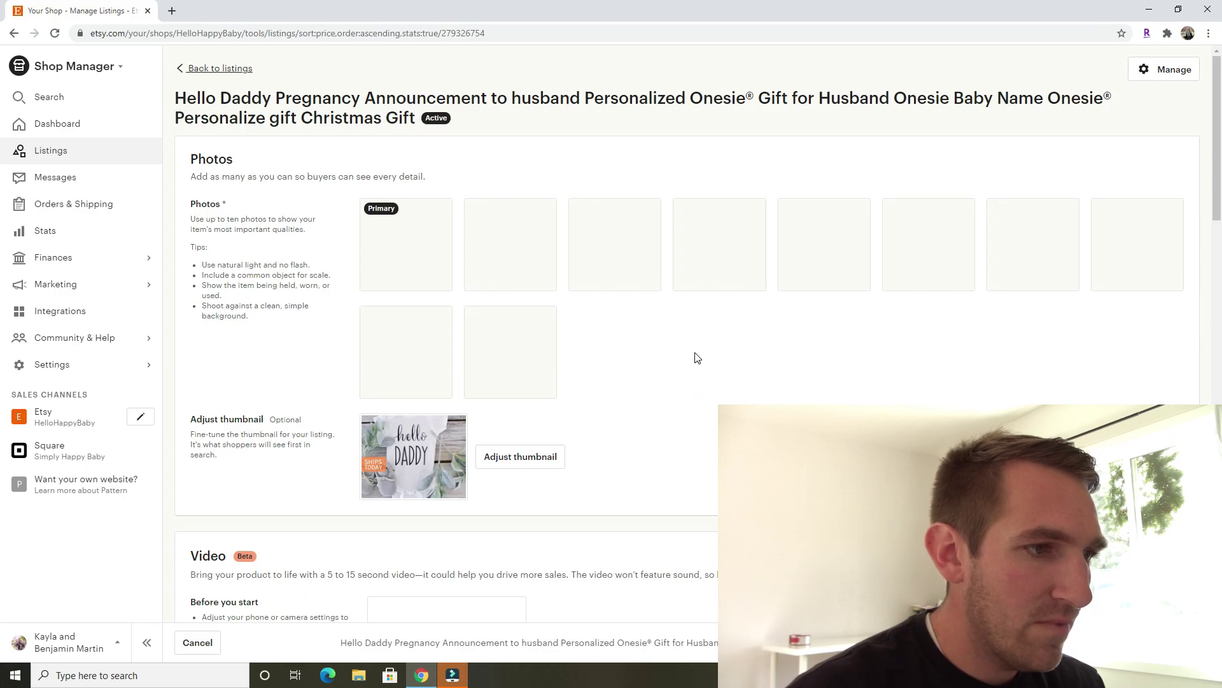
scroll(697, 356, "down", 2)
scroll(696, 354, "down", 4)
scroll(695, 351, "down", 6)
scroll(694, 345, "down", 4)
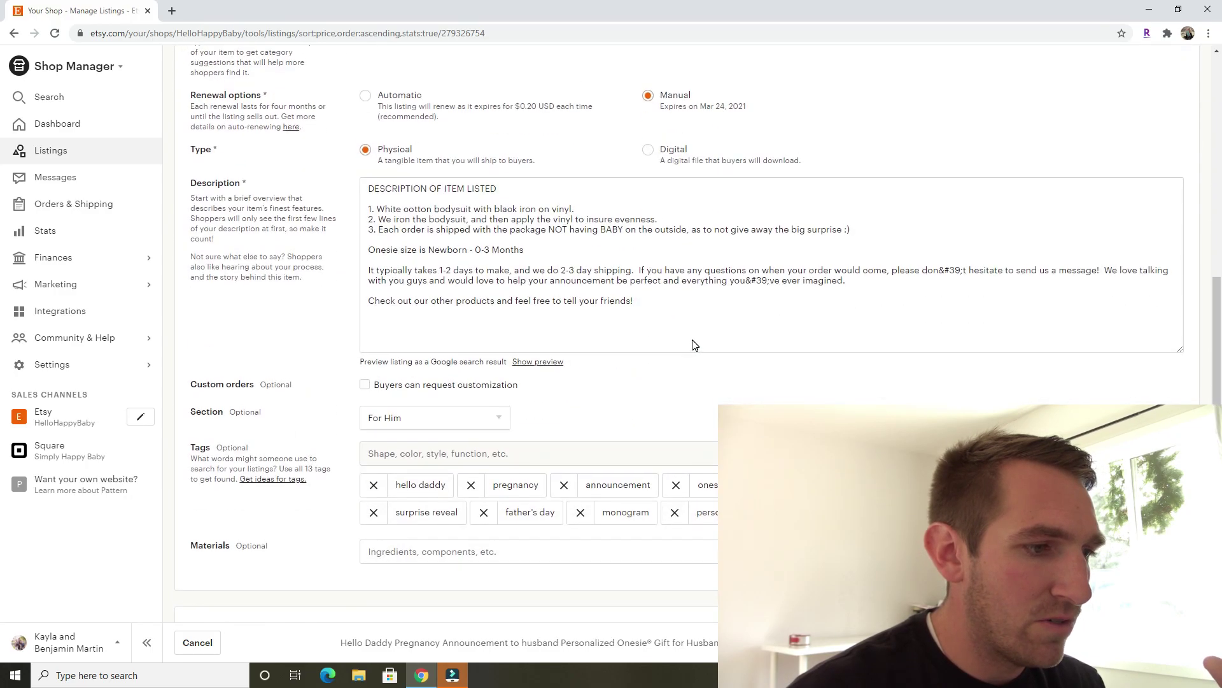
scroll(695, 345, "down", 4)
scroll(694, 345, "down", 5)
scroll(694, 344, "down", 4)
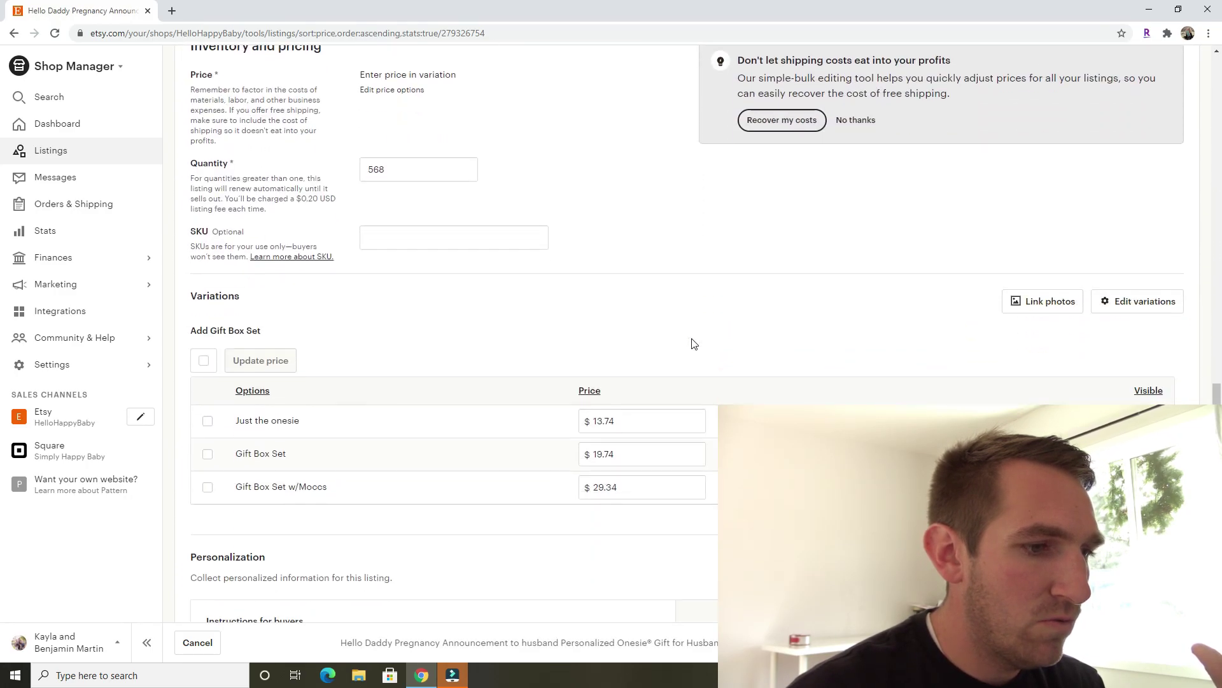
scroll(694, 344, "down", 3)
scroll(694, 343, "down", 2)
scroll(694, 343, "down", 4)
scroll(694, 342, "down", 3)
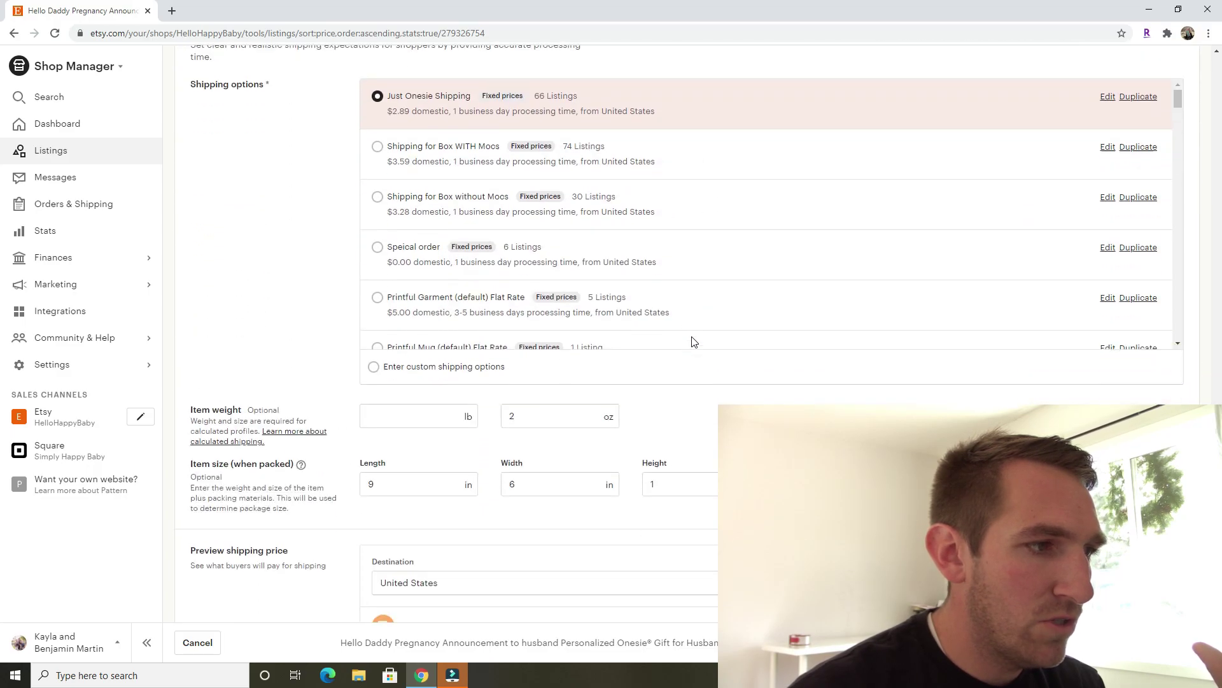
scroll(694, 342, "up", 1)
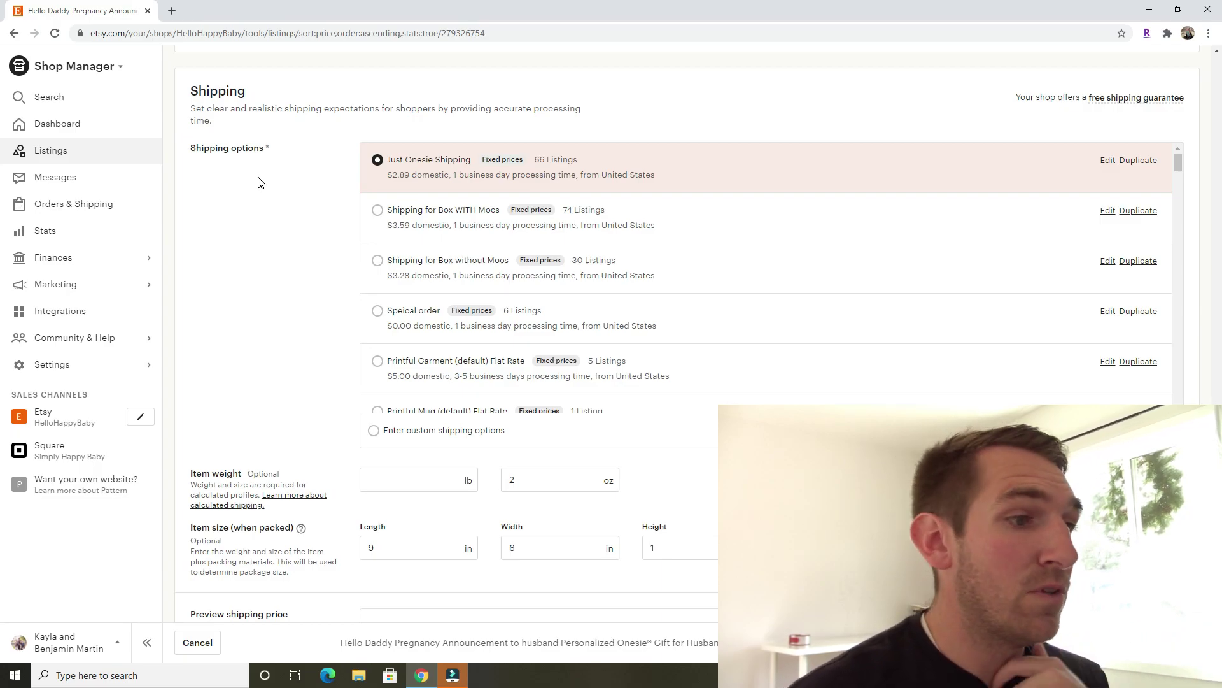
scroll(652, 308, "down", 1)
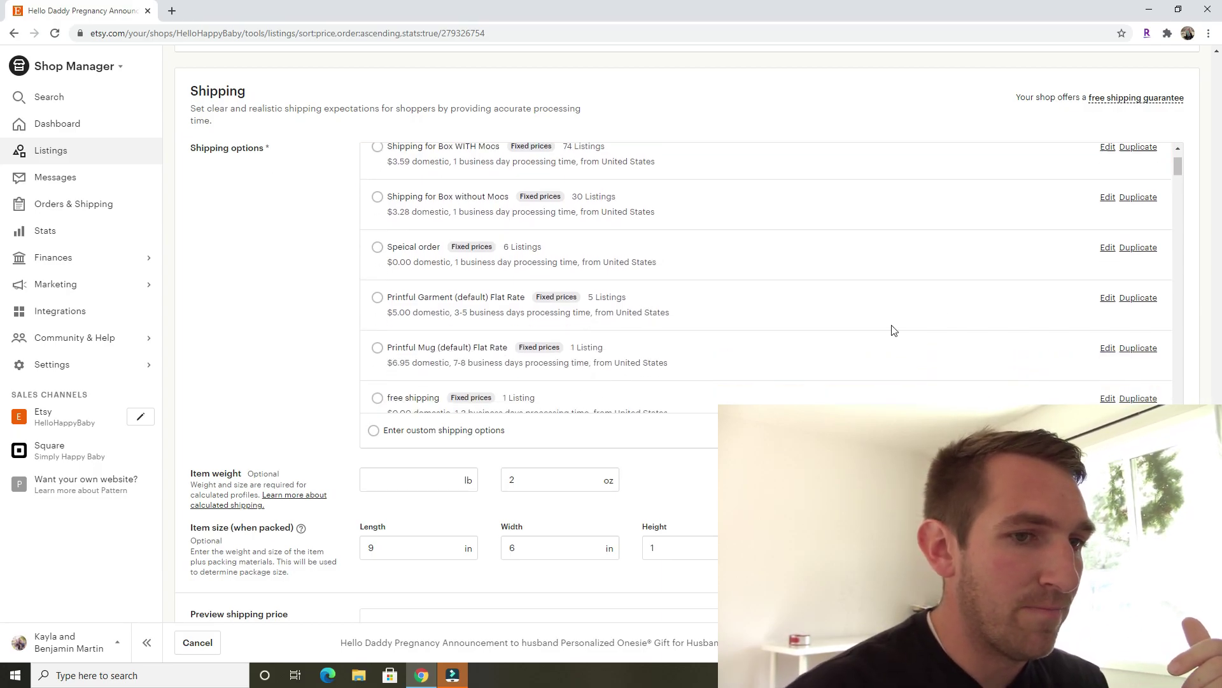
left_click_drag(1178, 170, 1163, 110)
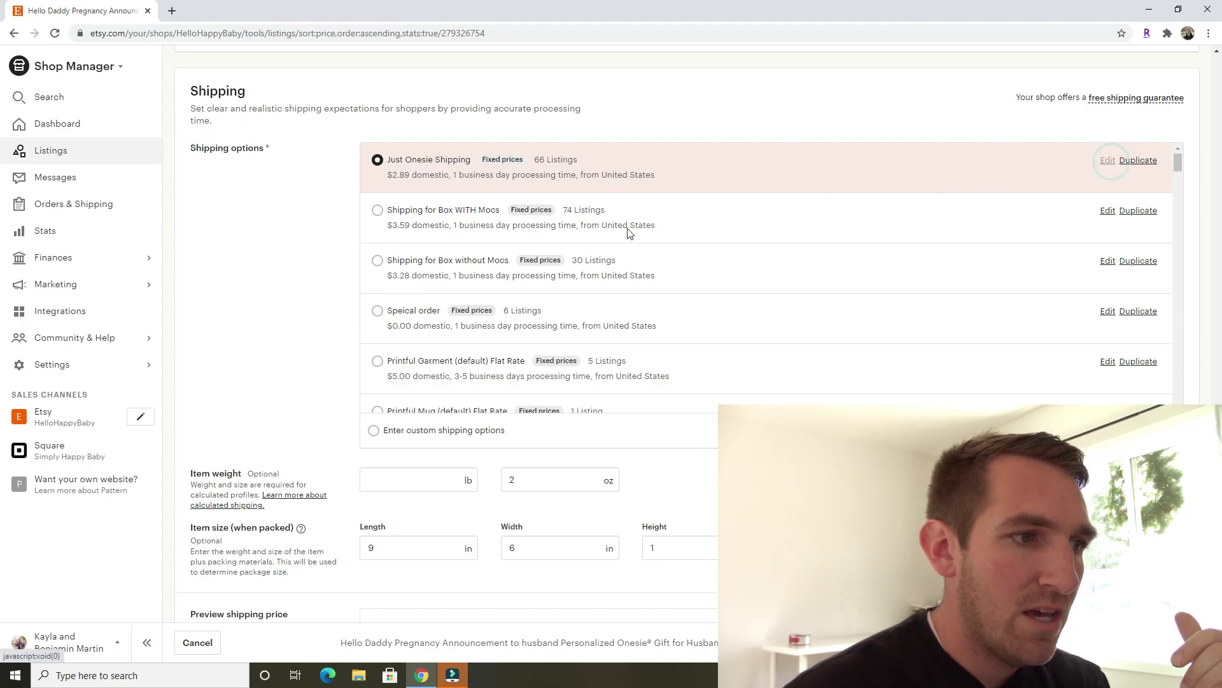
Keep the $2.89 one-item price and USPS First Class as the US mail class
scroll(454, 255, "down", 1)
scroll(455, 252, "up", 1)
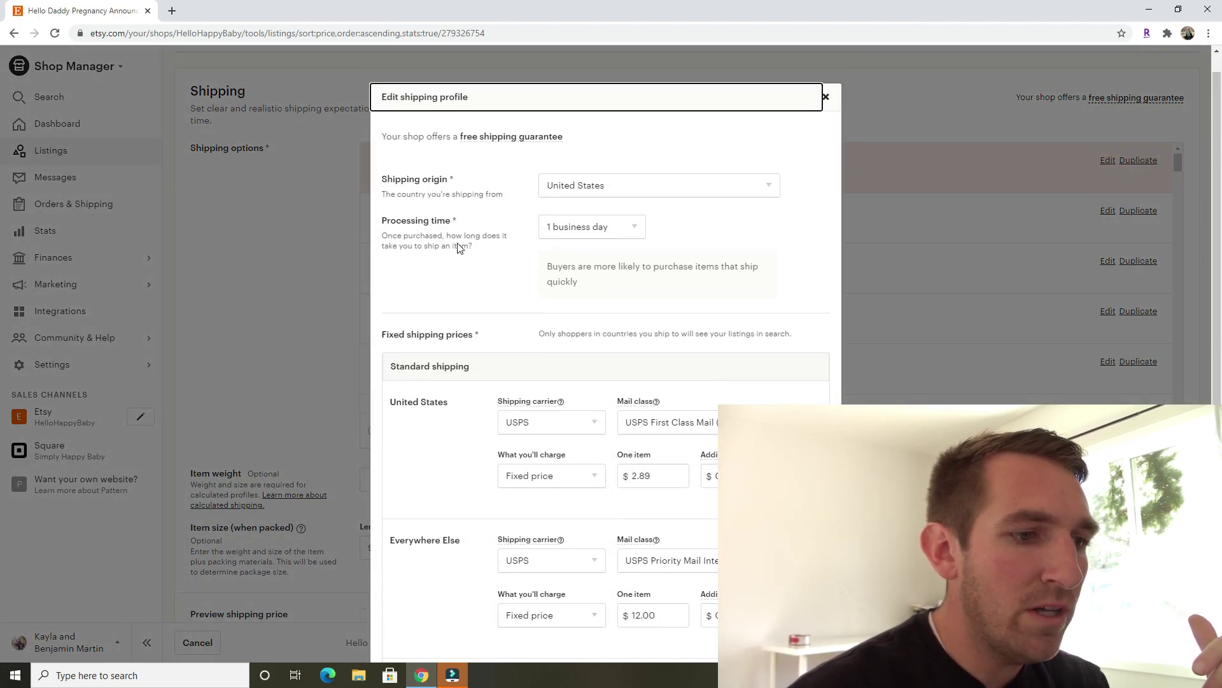
scroll(459, 248, "down", 2)
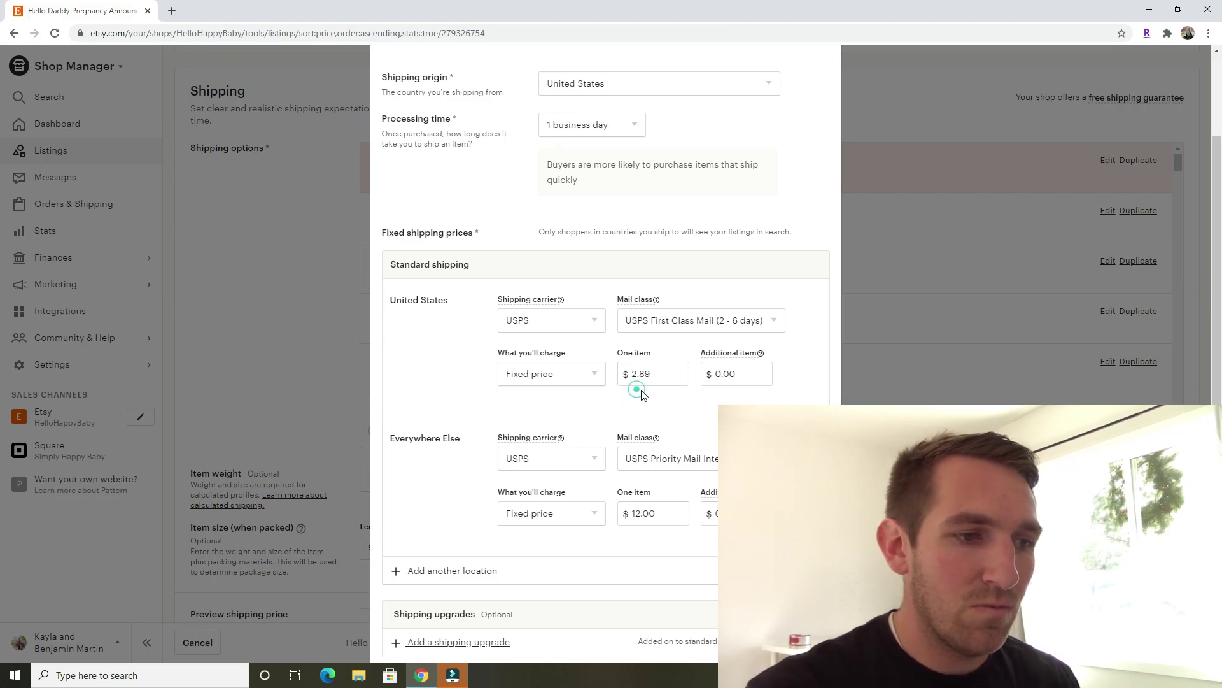
left_click(642, 391)
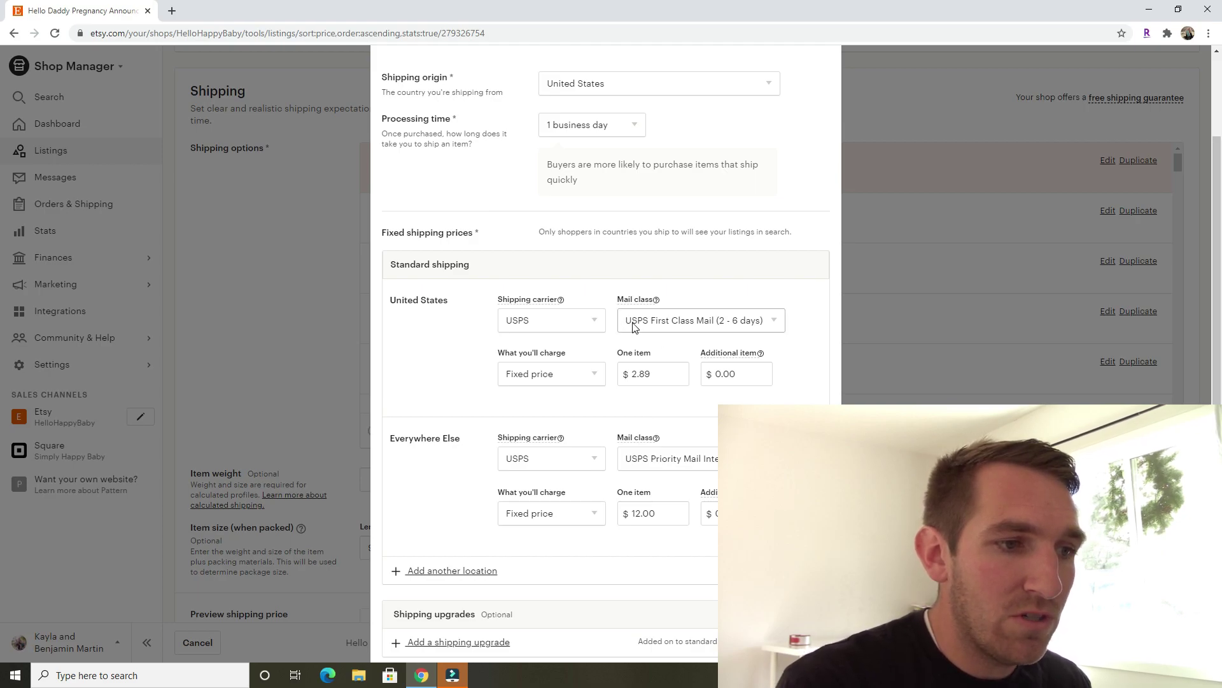
left_click(705, 322)
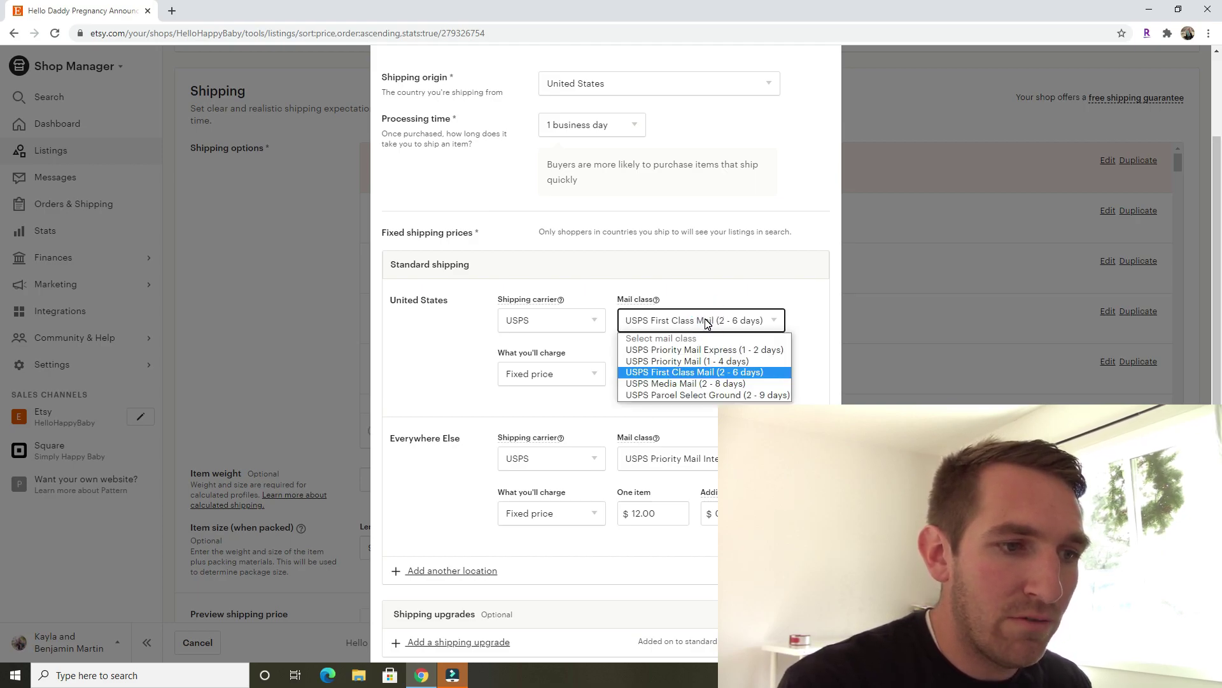
left_click(513, 405)
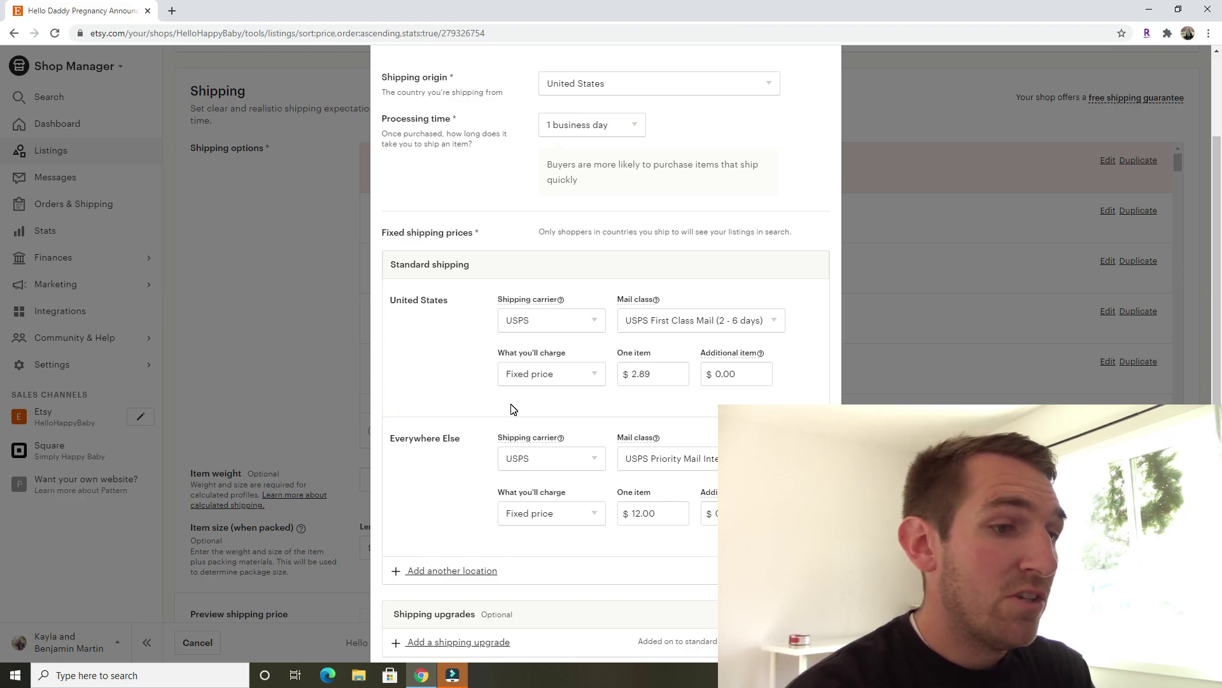
scroll(586, 388, "up", 2)
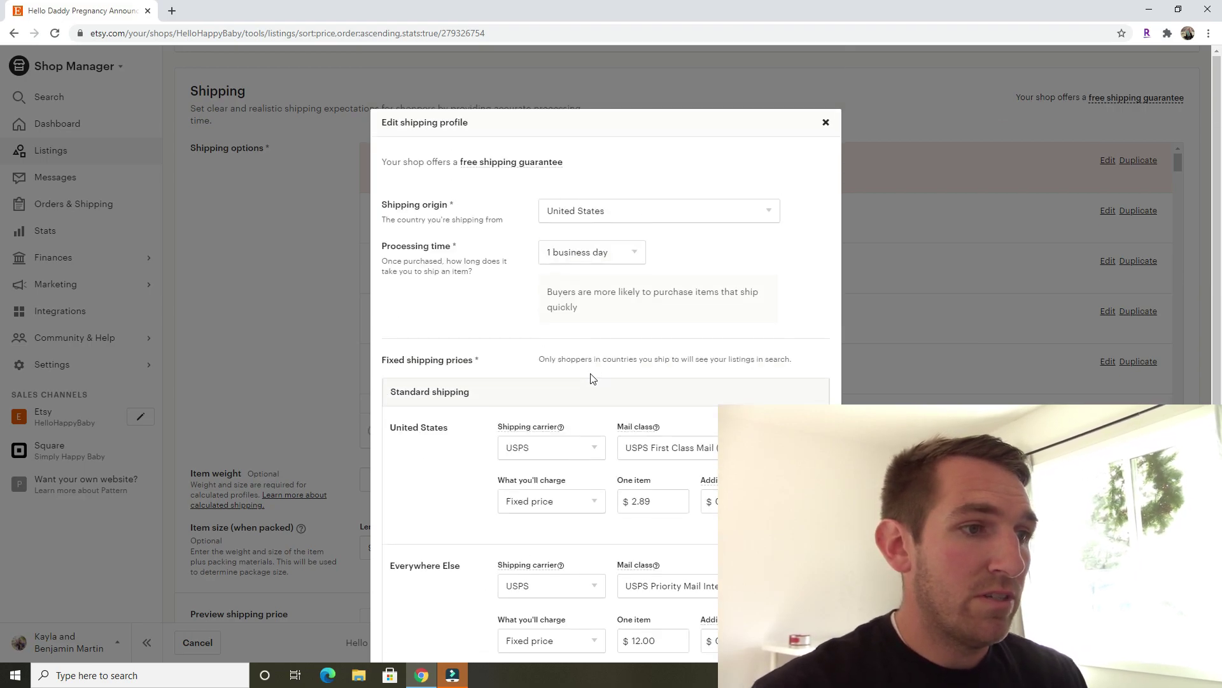
Check the processing time options and keep it at 1 business day, noting the quick-shipping tip
scroll(542, 306, "down", 2)
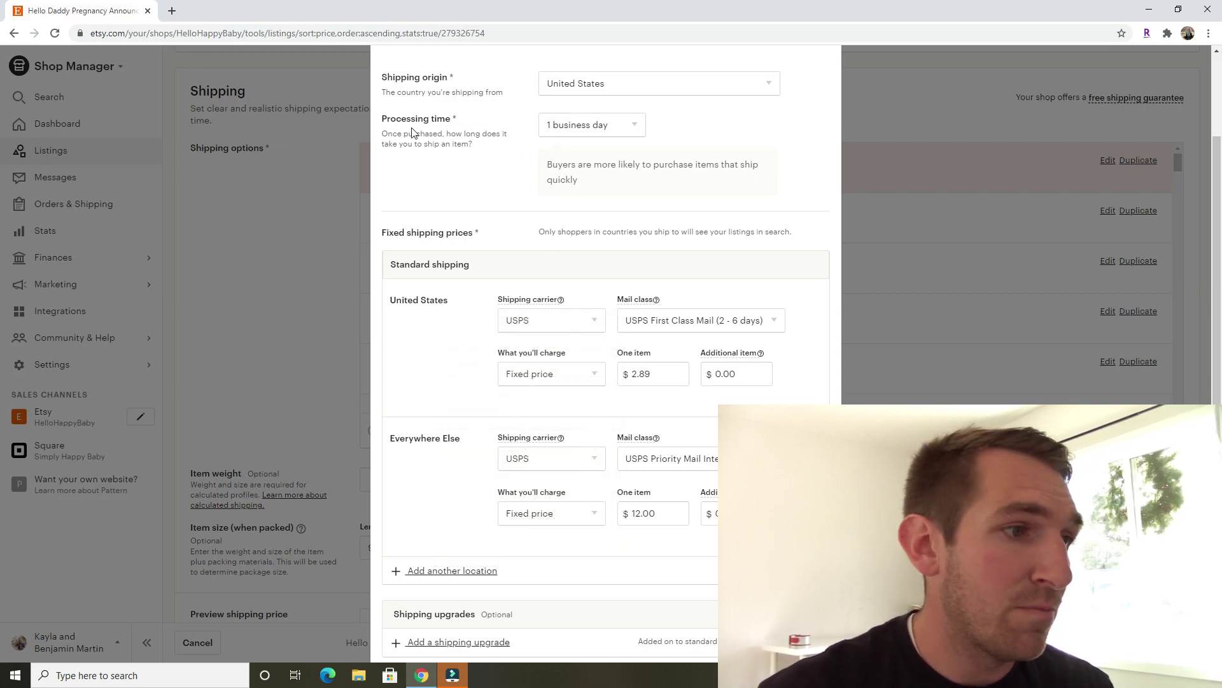
left_click(482, 212)
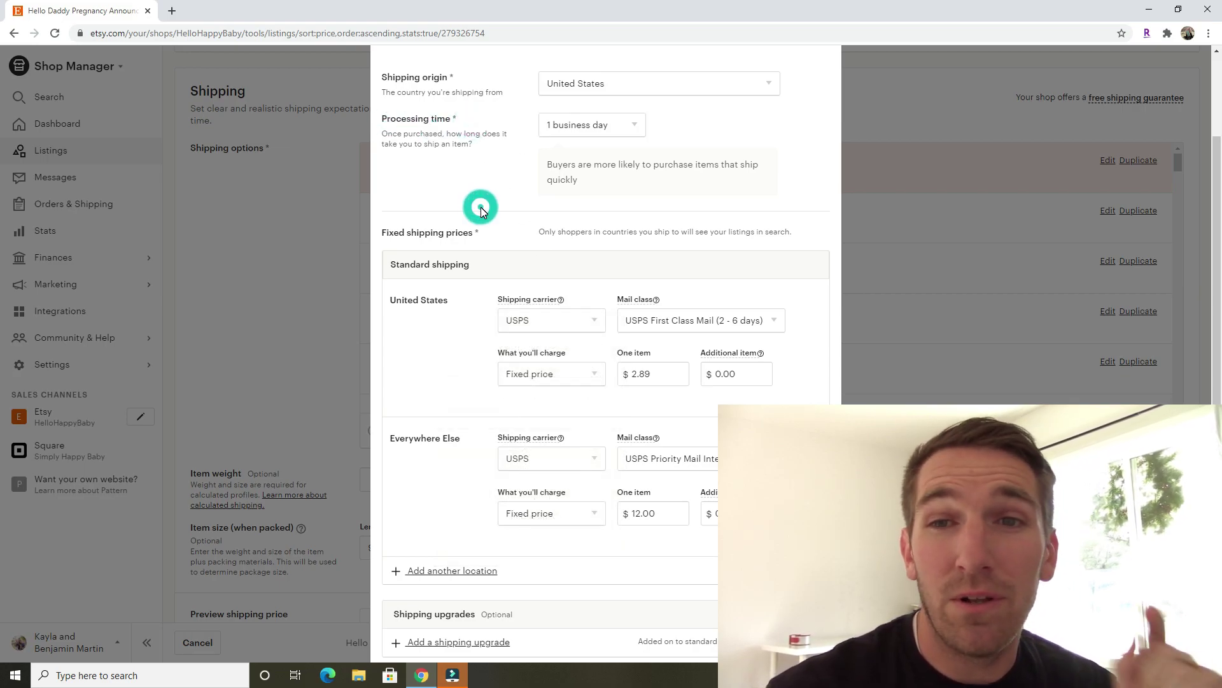
left_click(589, 129)
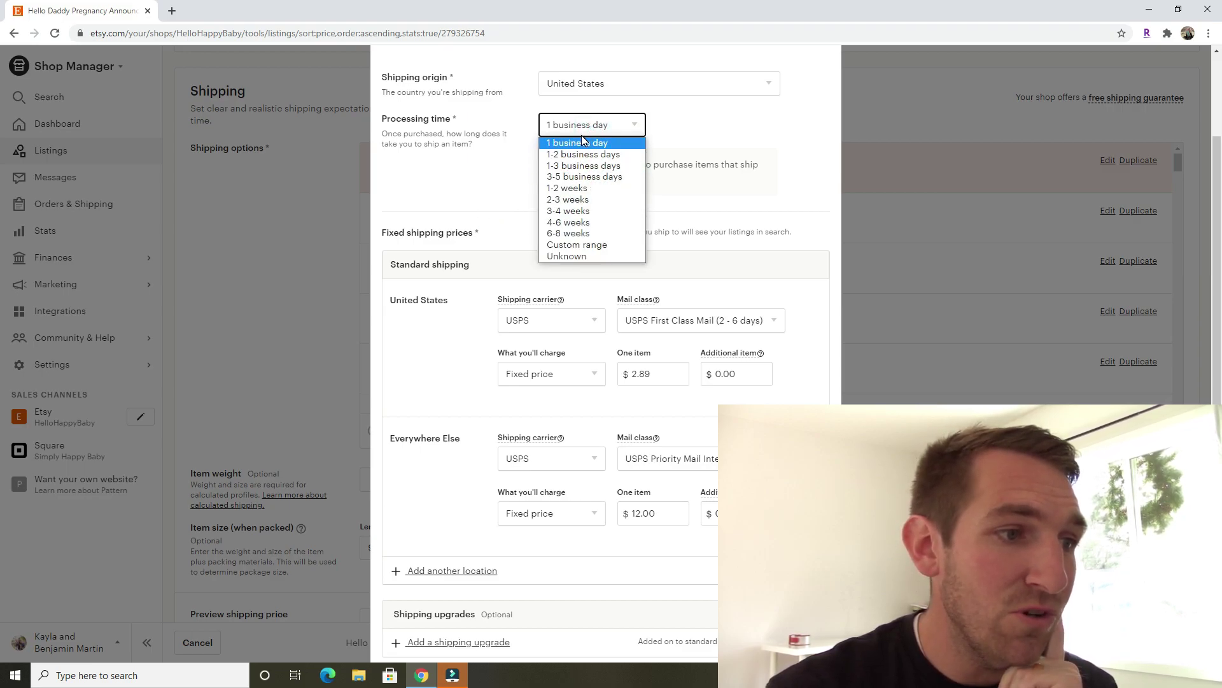
left_click(579, 144)
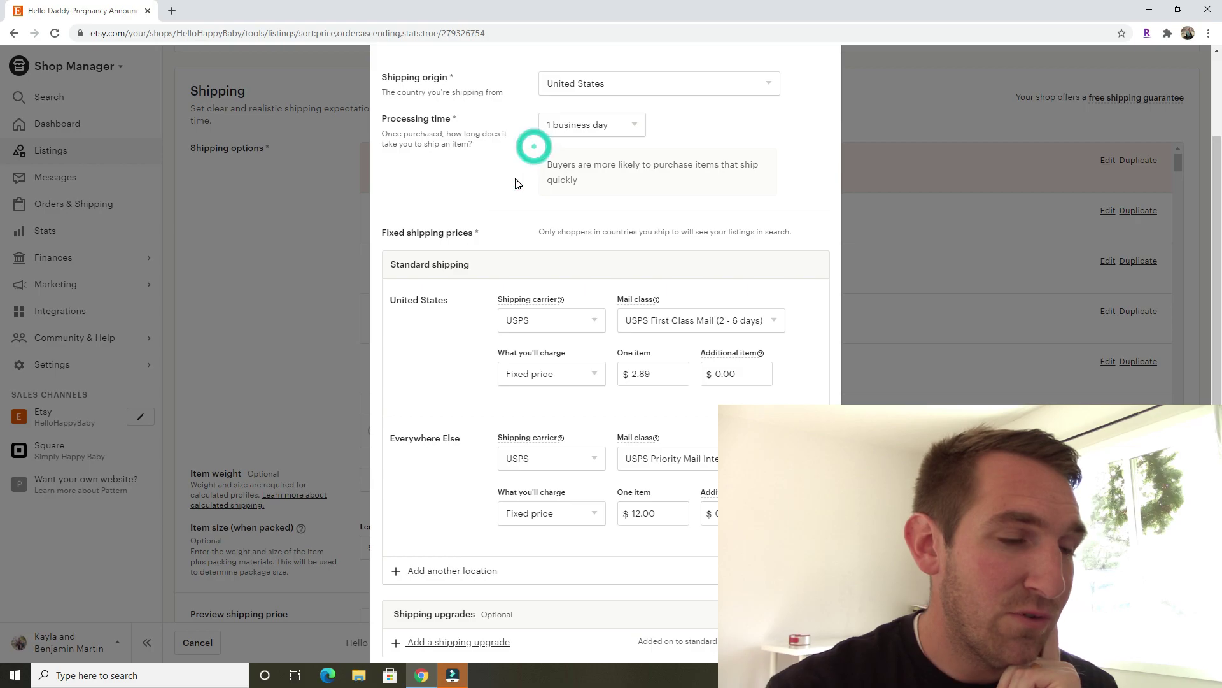
left_click(580, 124)
left_click(562, 130)
left_click(562, 131)
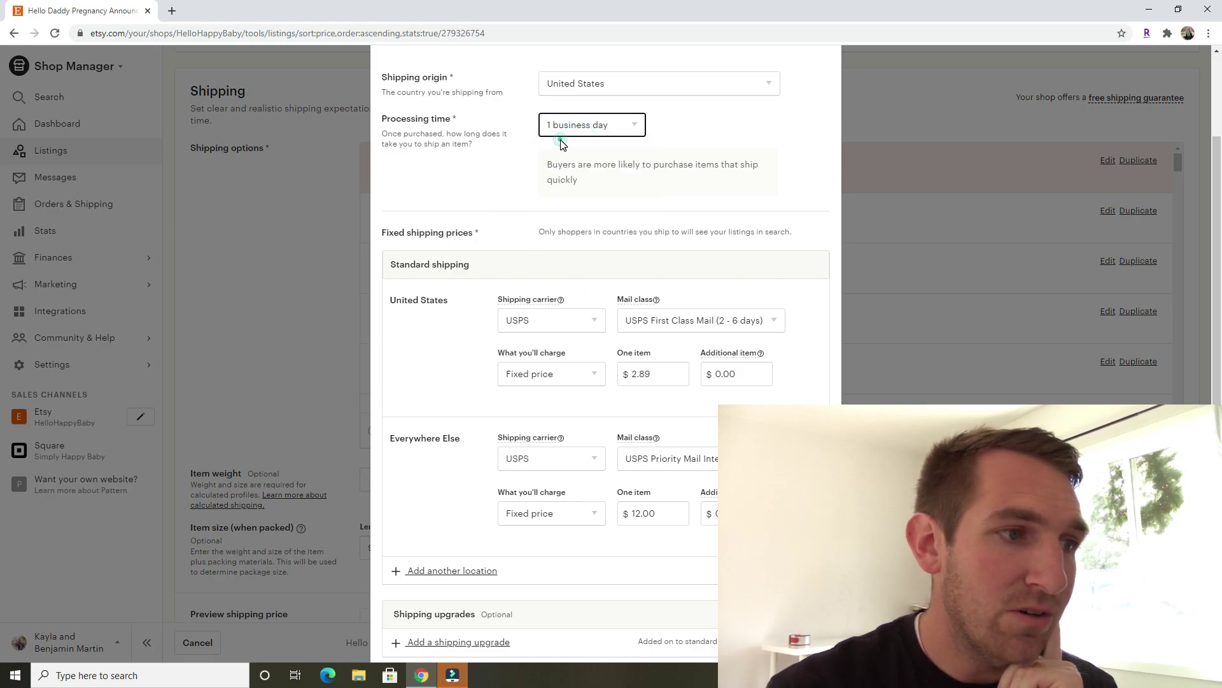
left_click(508, 179)
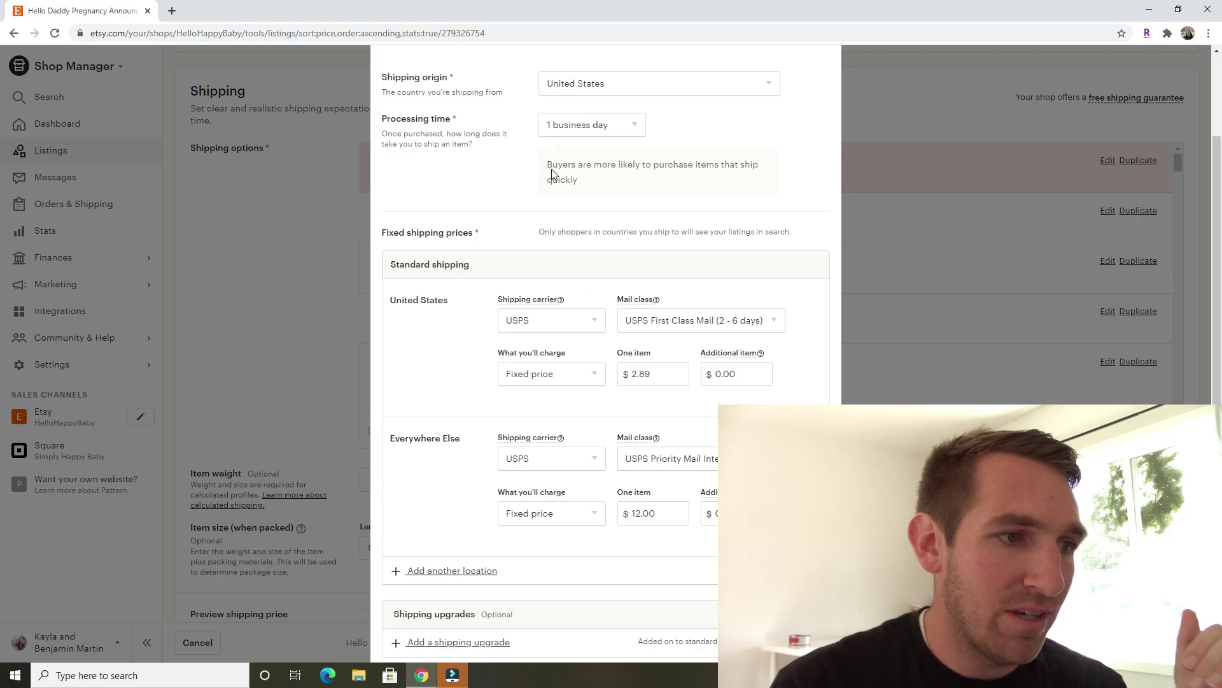
left_click_drag(551, 167, 595, 173)
left_click(599, 179)
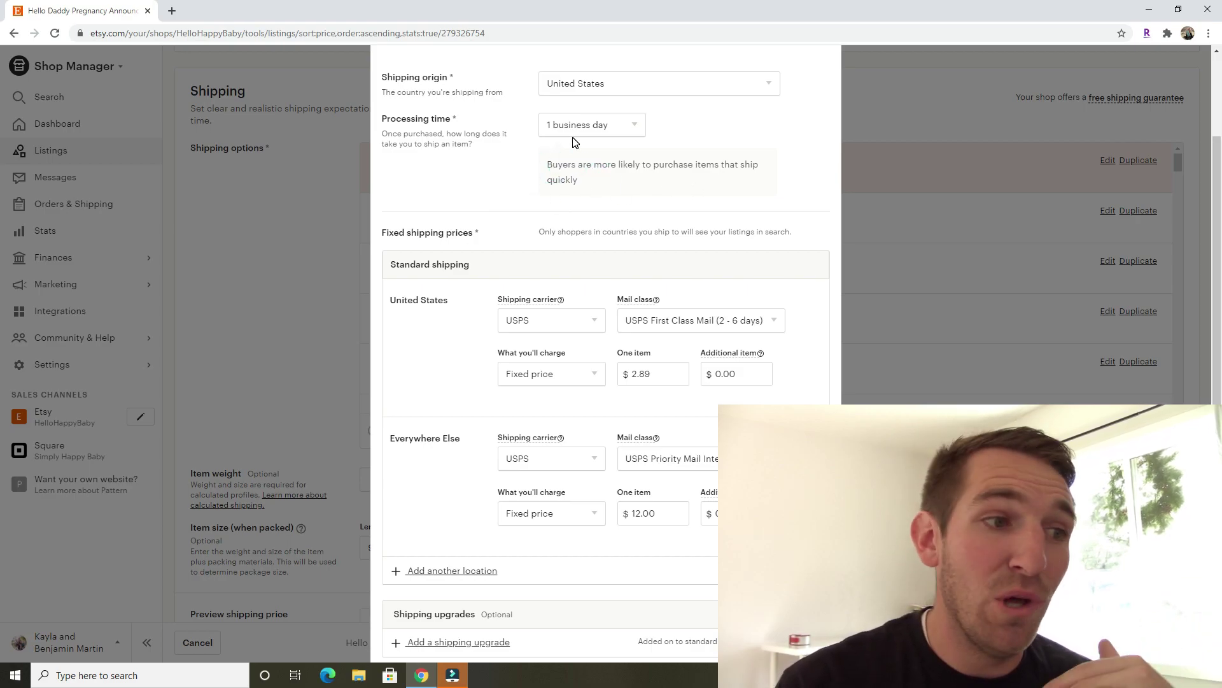
Scroll through the profile dialog and review the US shipping carrier choices
scroll(510, 281, "down", 2)
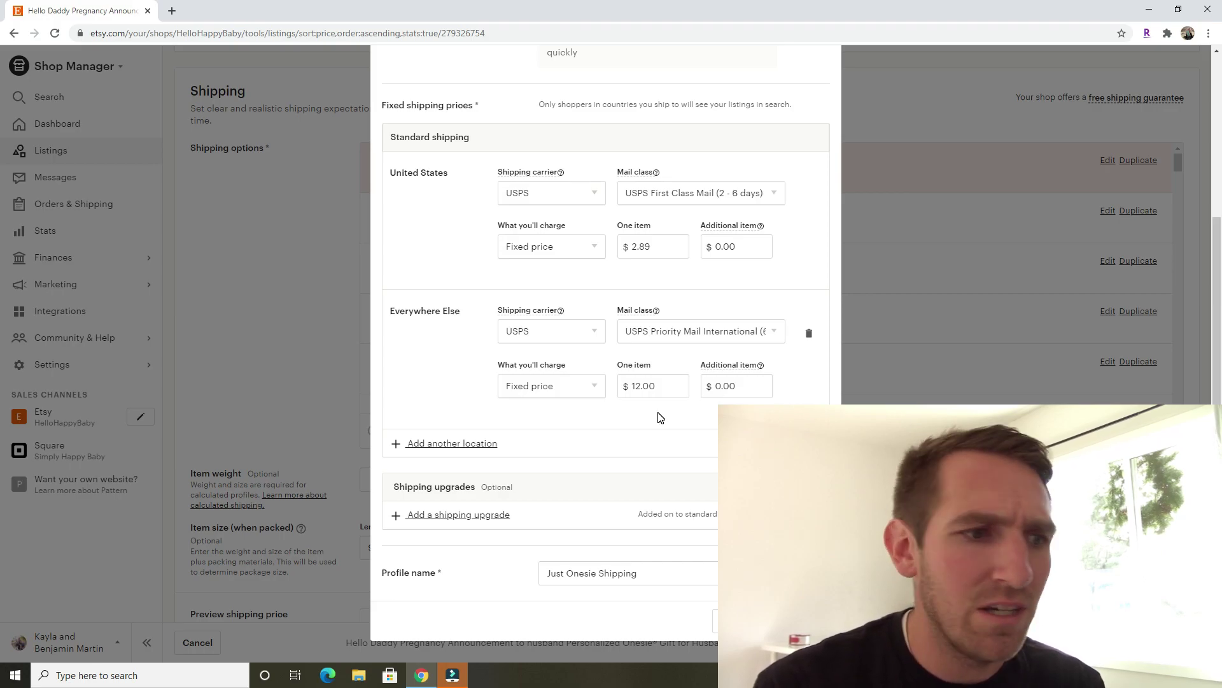
scroll(656, 414, "down", 2)
scroll(571, 414, "up", 2)
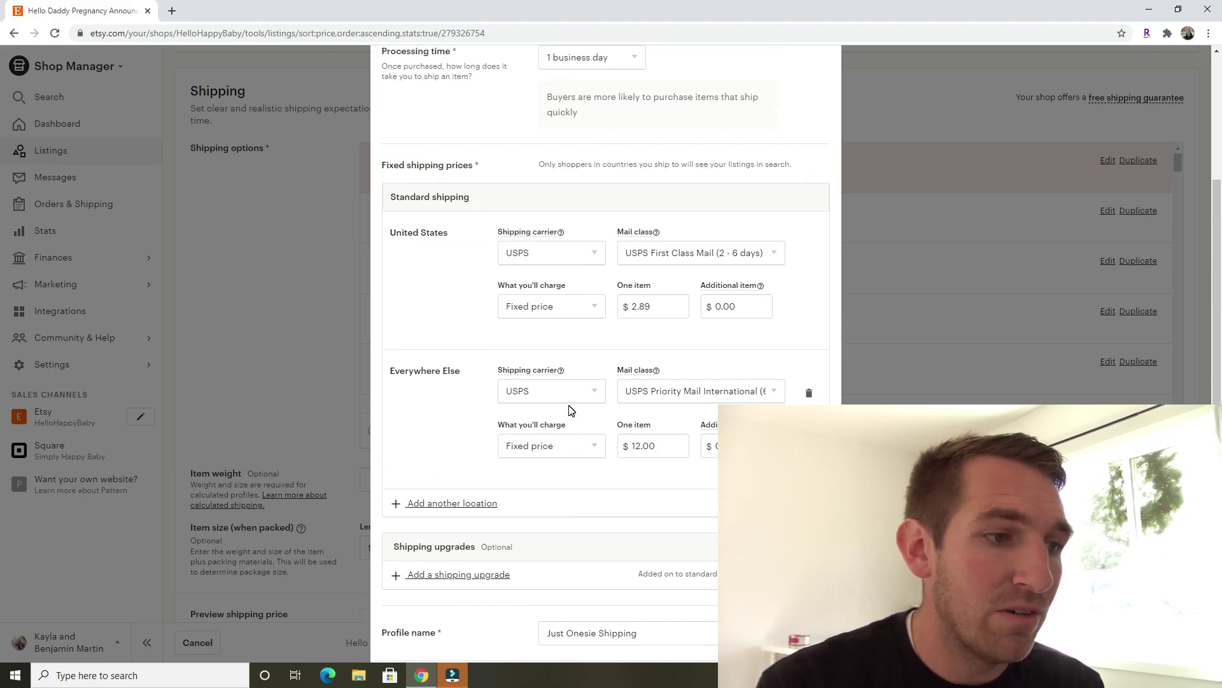
scroll(581, 411, "up", 4)
scroll(593, 407, "up", 1)
scroll(595, 404, "down", 2)
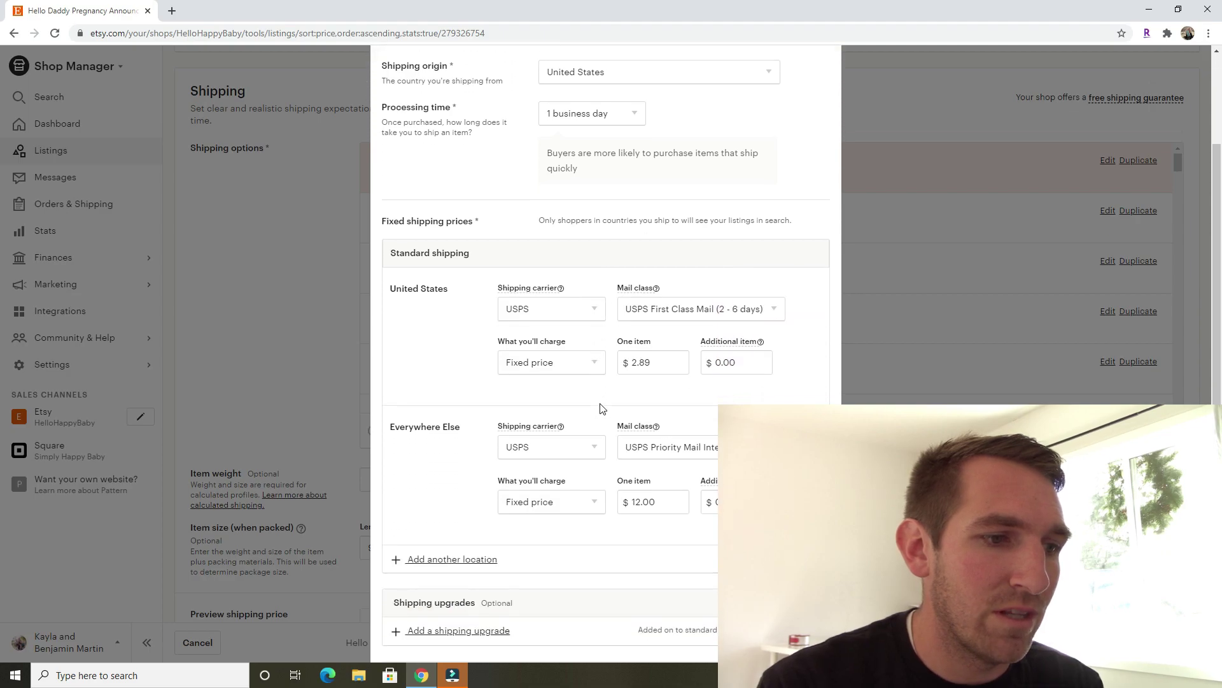
scroll(602, 403, "down", 3)
scroll(604, 404, "down", 2)
scroll(573, 331, "up", 3)
left_click(525, 261)
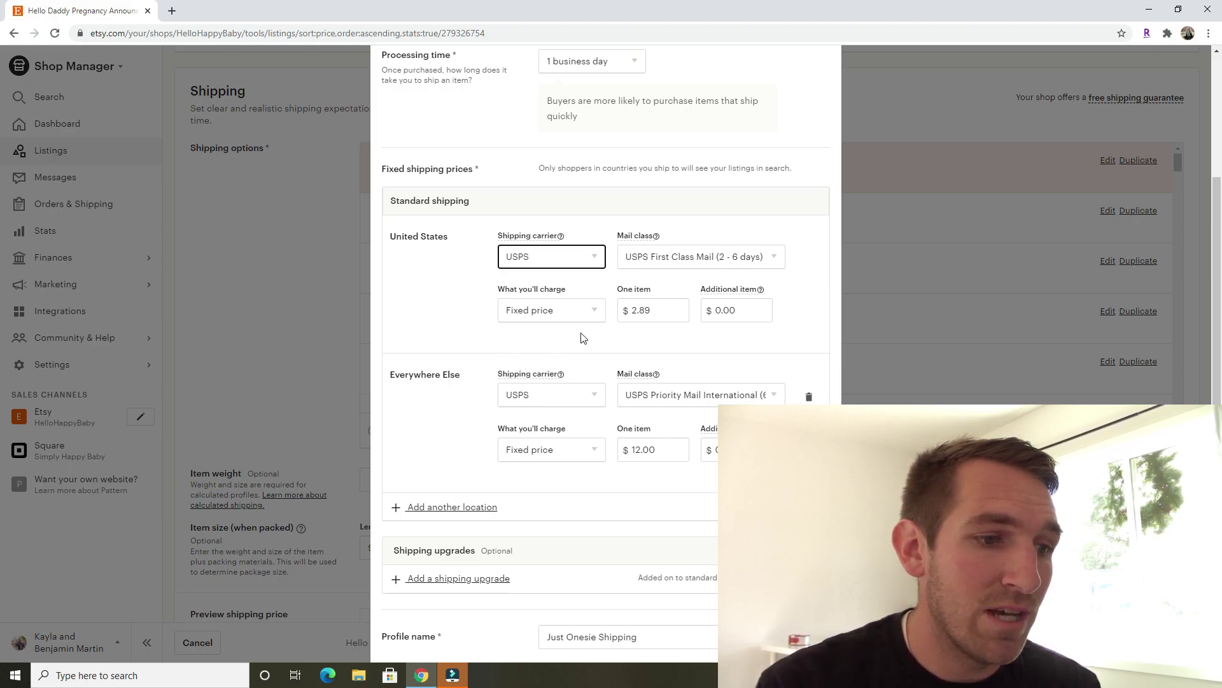
Save the Just Onesie Shipping profile and return to the listing
scroll(581, 338, "down", 2)
scroll(552, 369, "up", 5)
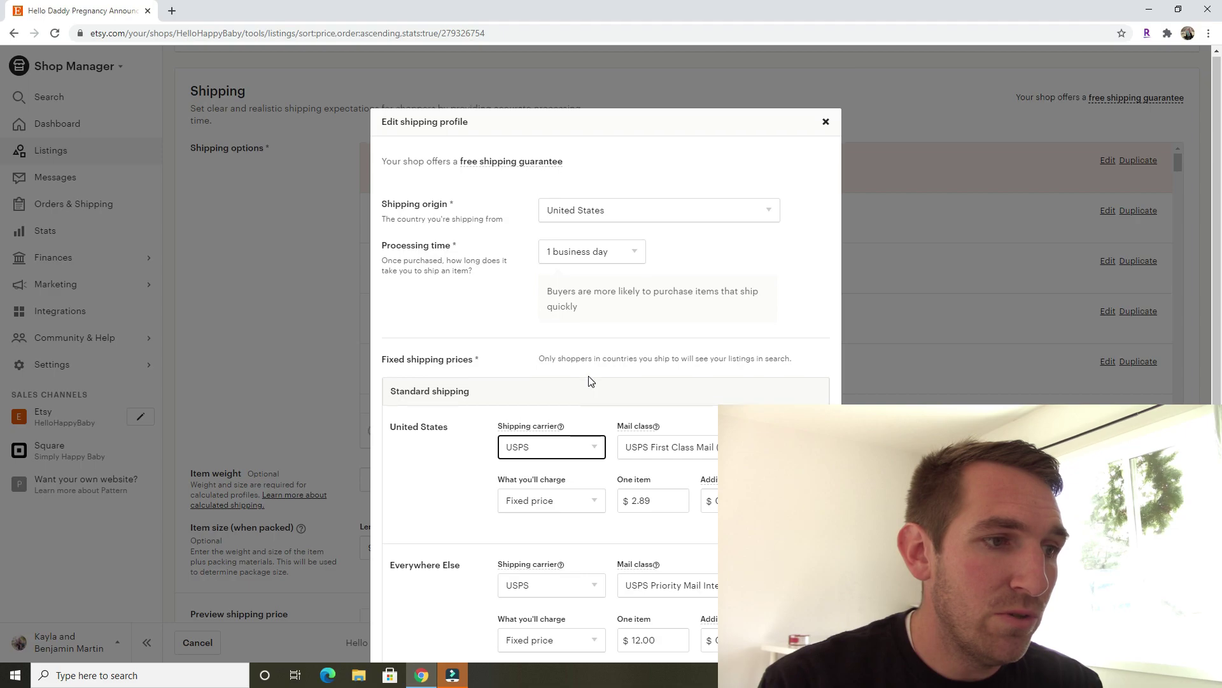
scroll(446, 414, "down", 3)
scroll(573, 453, "down", 1)
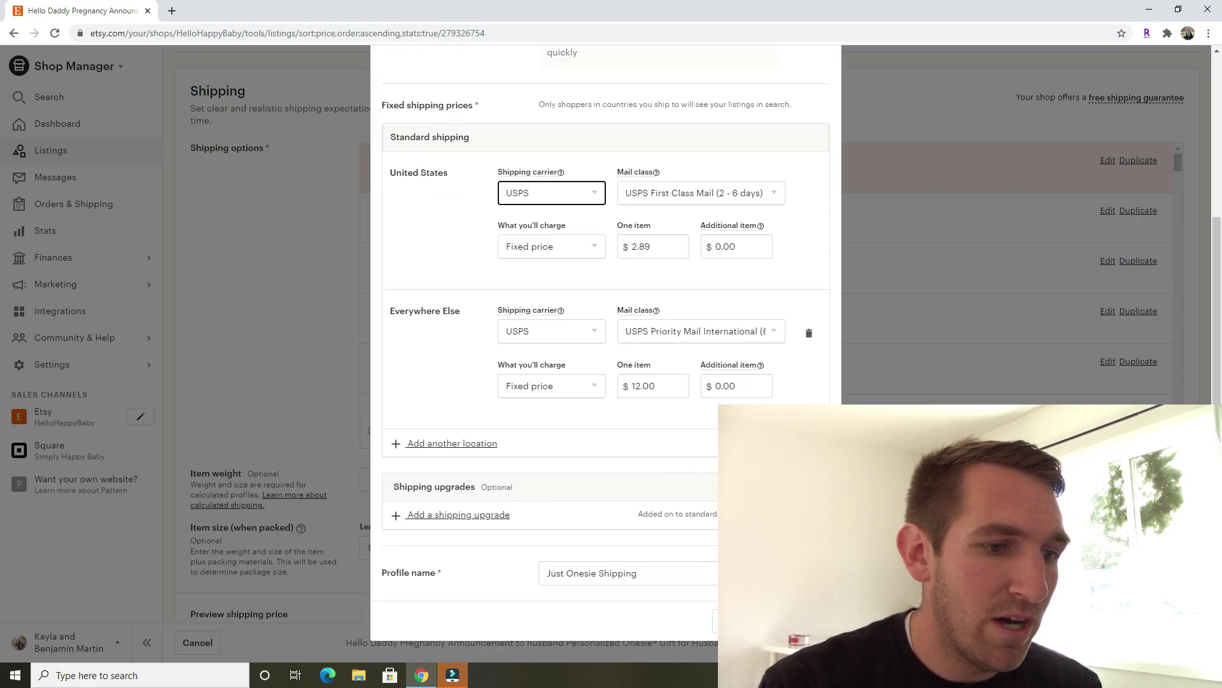
left_click(793, 623)
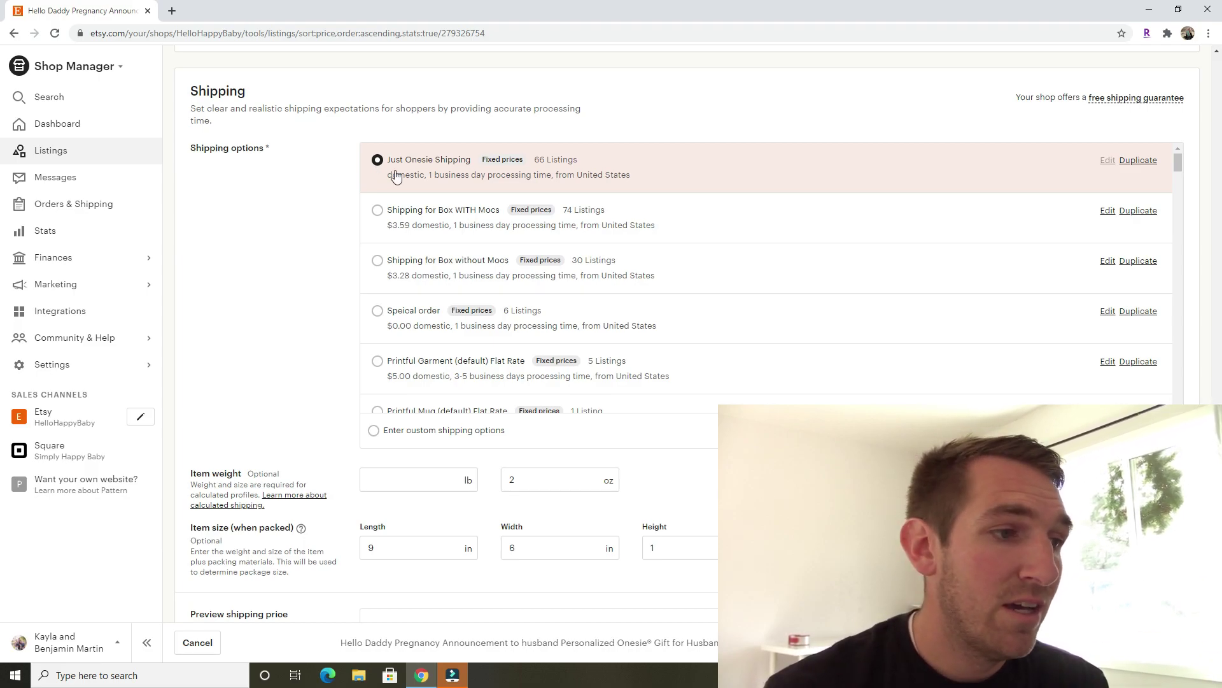
Scroll the Shop Manager page on the way to the new special offer chooser
scroll(307, 322, "down", 3)
scroll(315, 298, "up", 2)
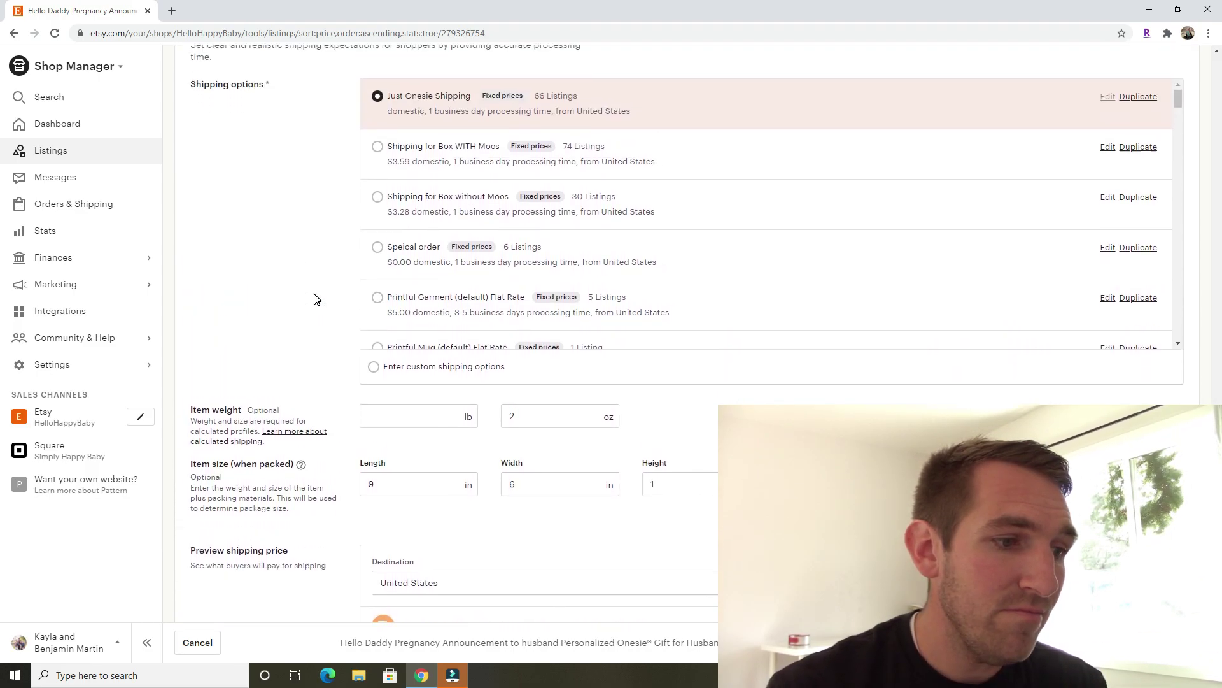
scroll(315, 298, "down", 2)
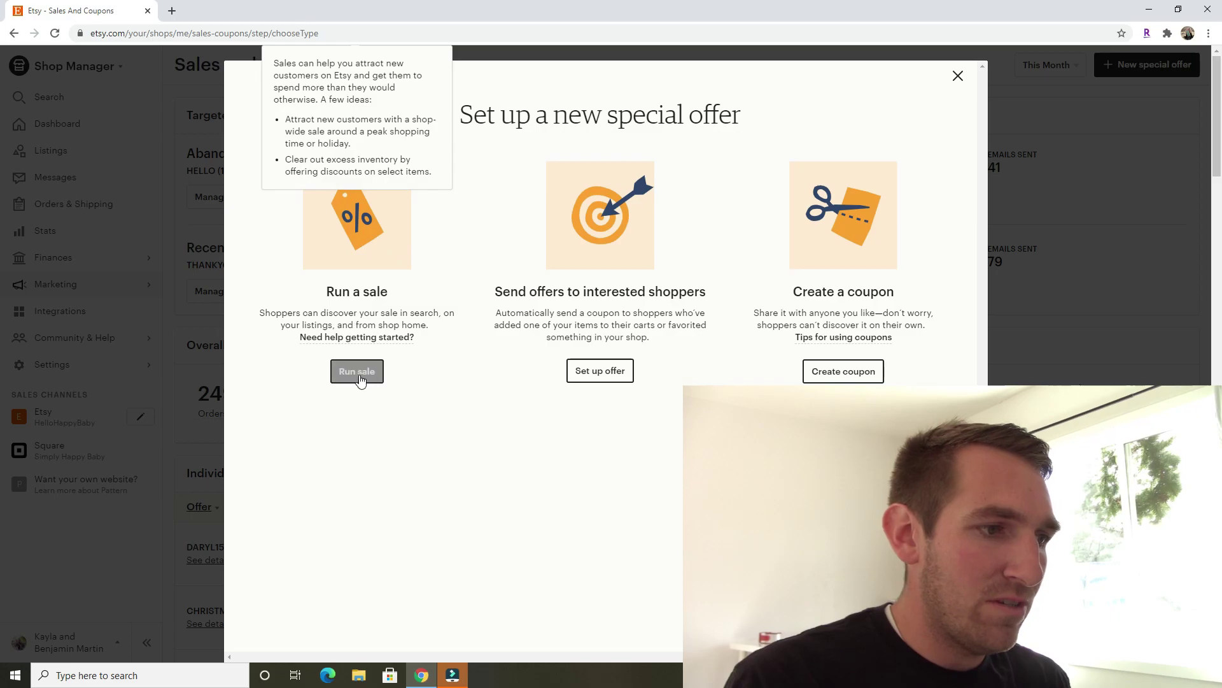
Start a sale offering free standard shipping on orders totalling $35 or more
left_click(358, 372)
left_click(788, 158)
left_click(655, 158)
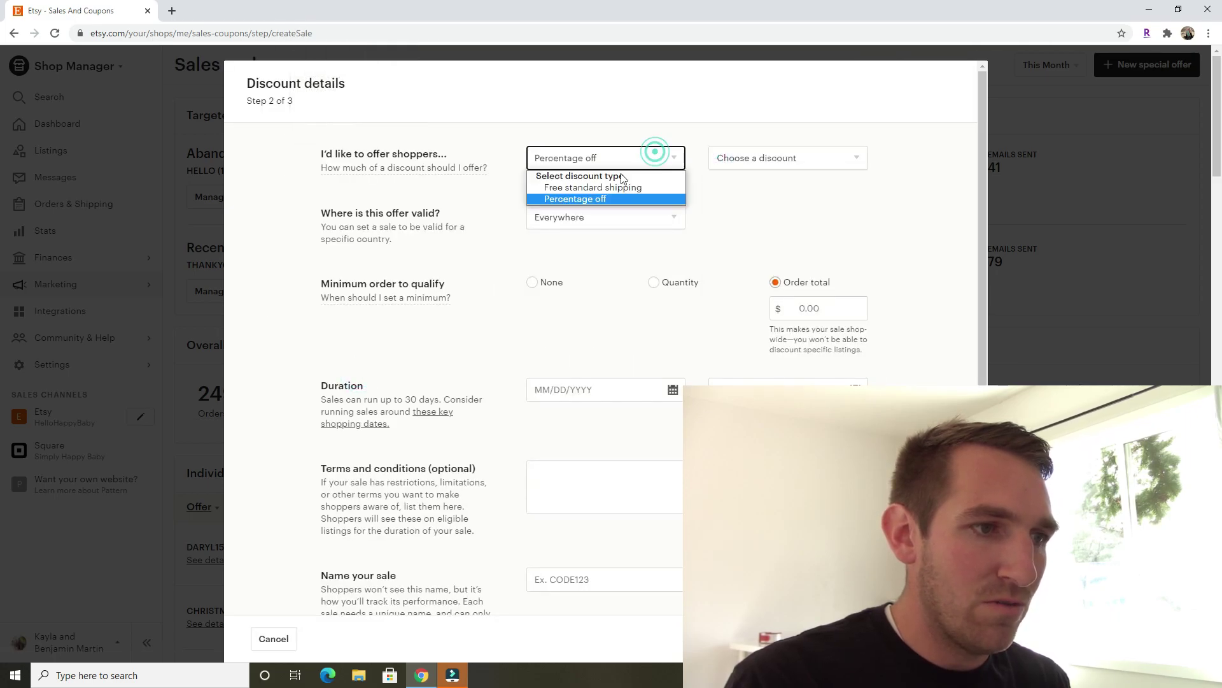
left_click(597, 185)
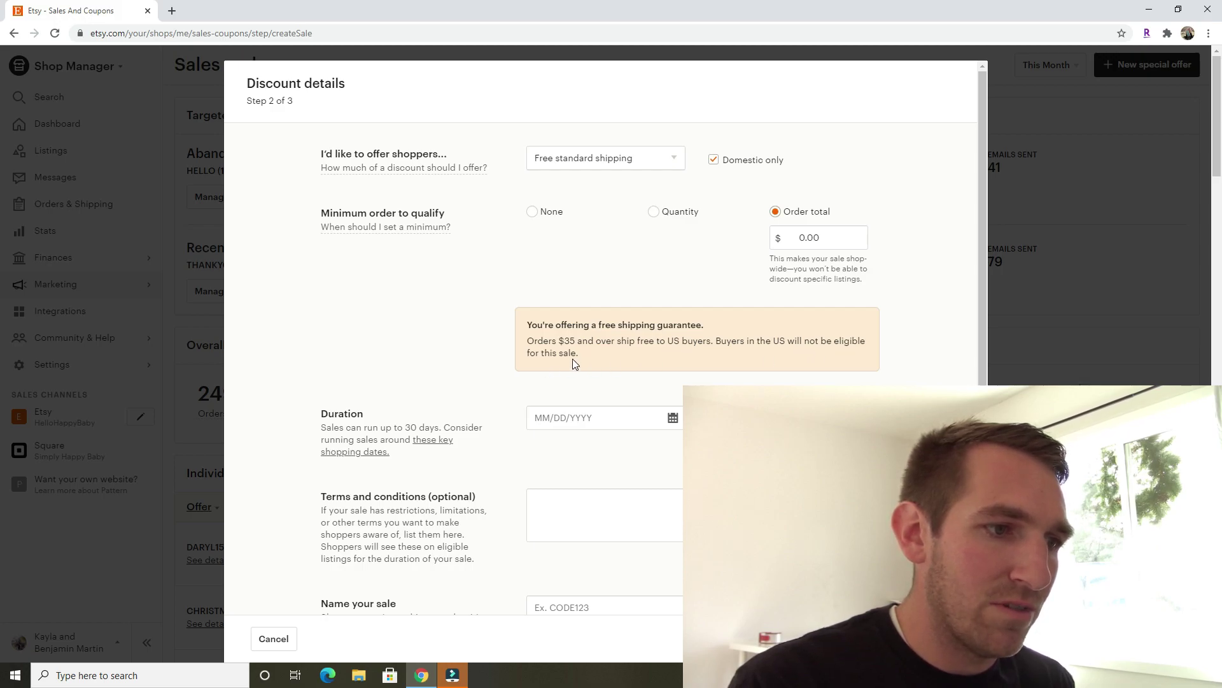
left_click_drag(667, 332, 709, 326)
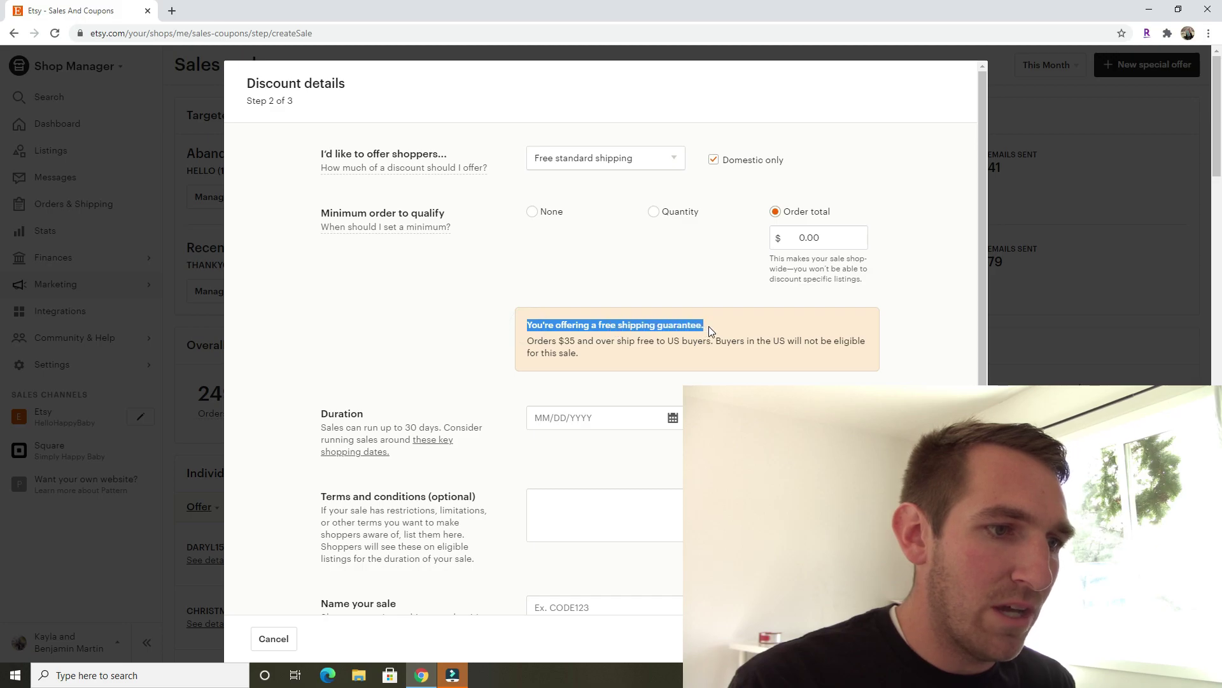
left_click(709, 326)
type("35")
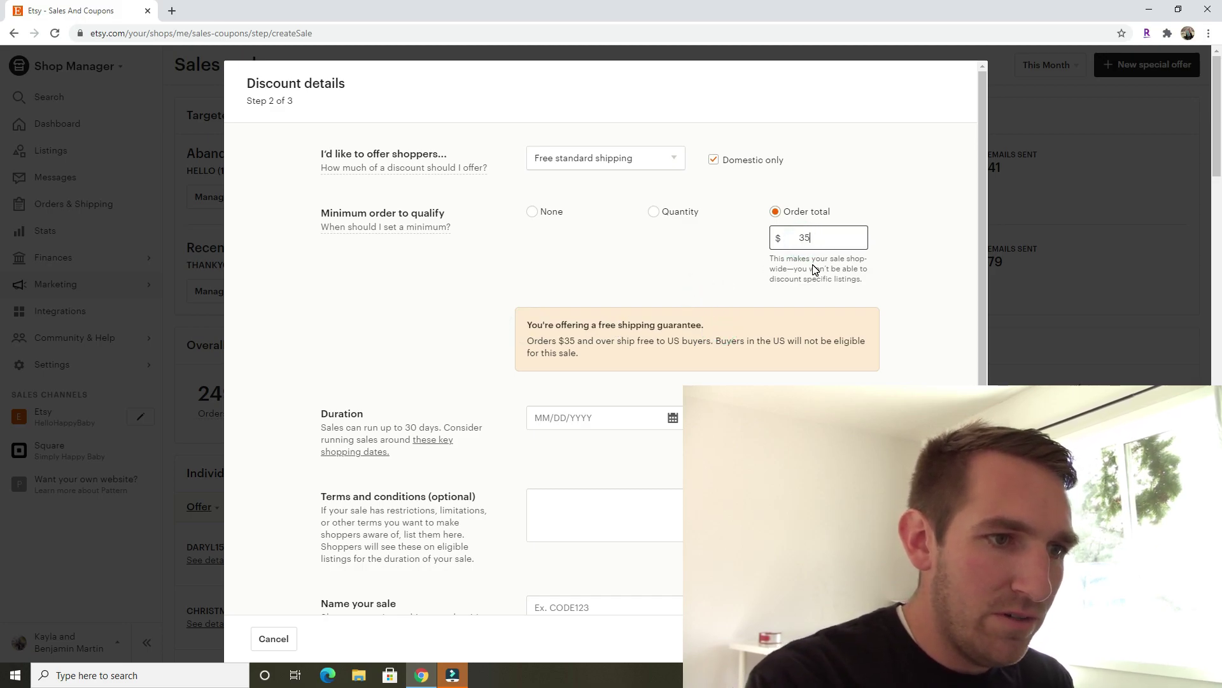
left_click(663, 280)
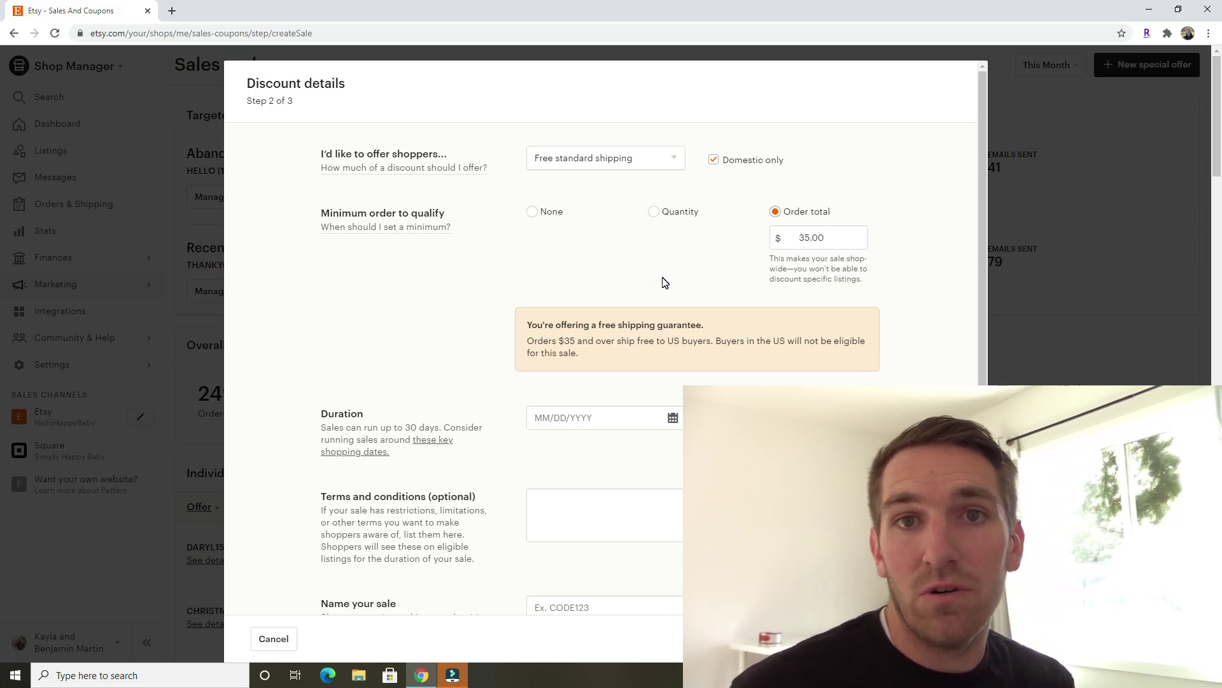
Leave the start date unchanged, name the sale FREESHIP35, and return to the offer choices
scroll(663, 282, "down", 1)
left_click(585, 358)
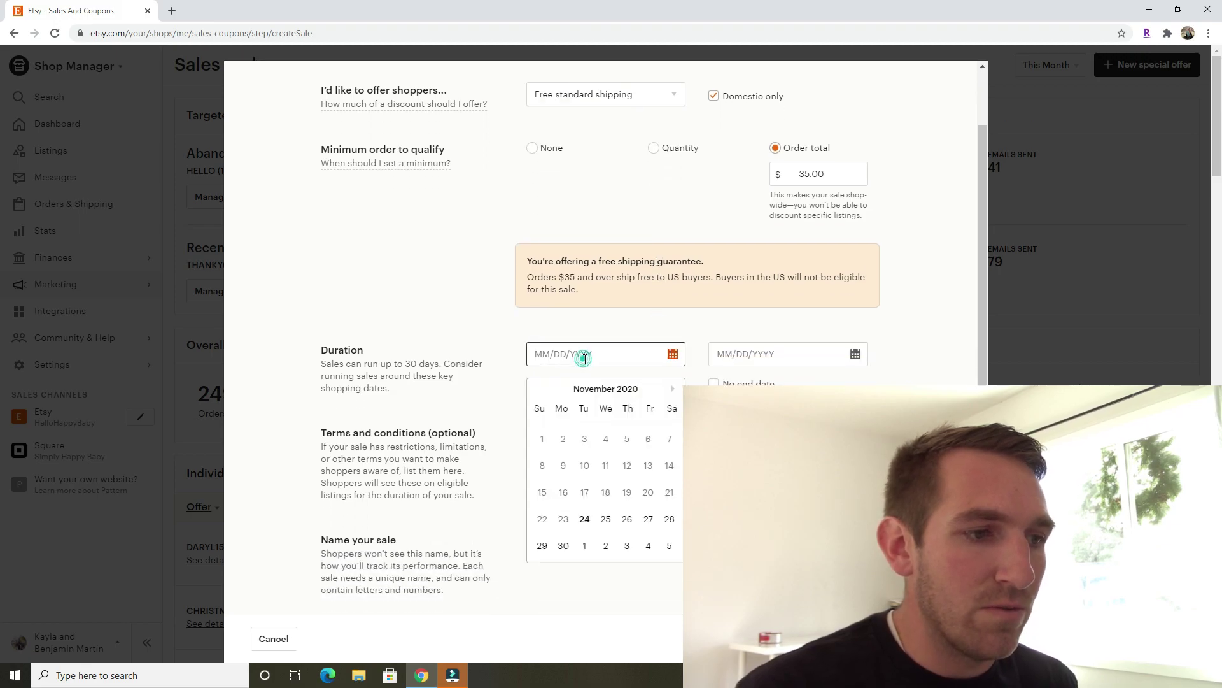
left_click(672, 318)
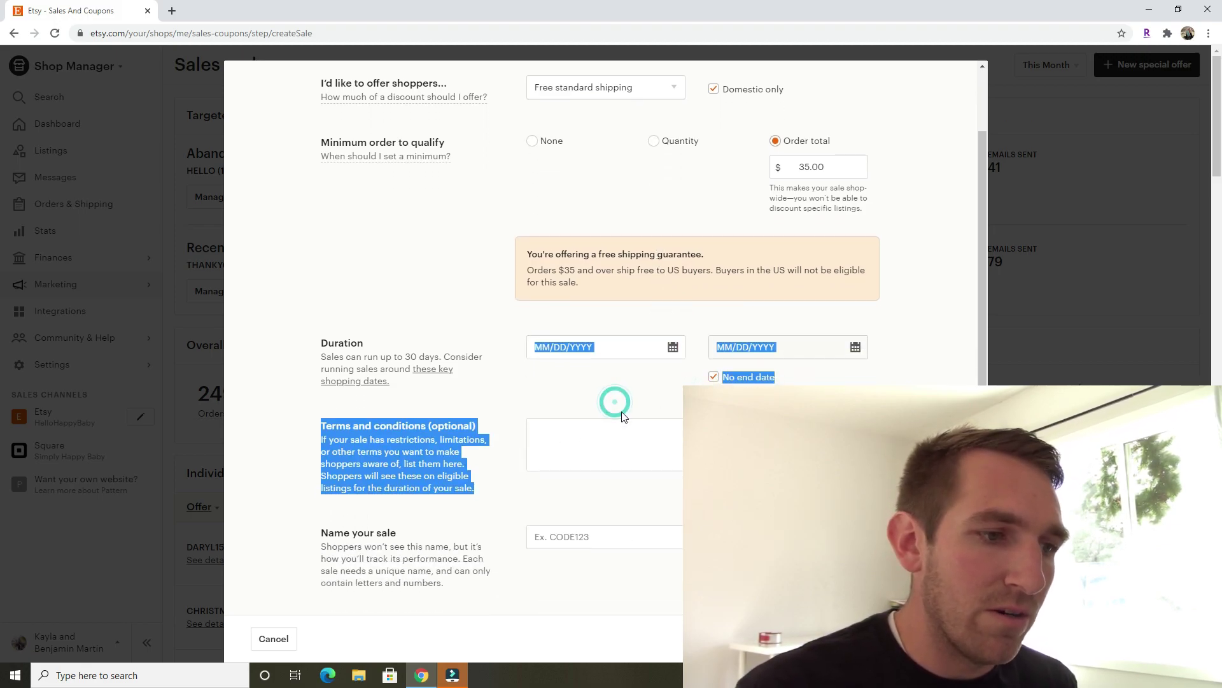
left_click(552, 529)
type("FREESHIP35")
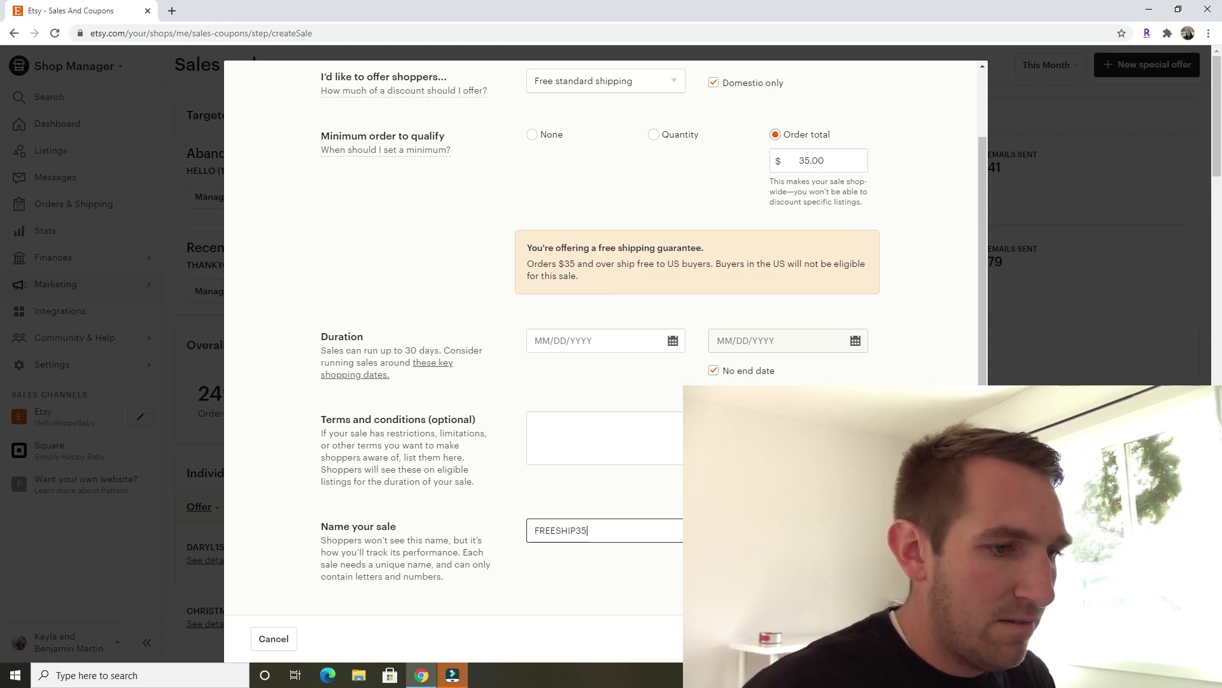
key("alt+Left")
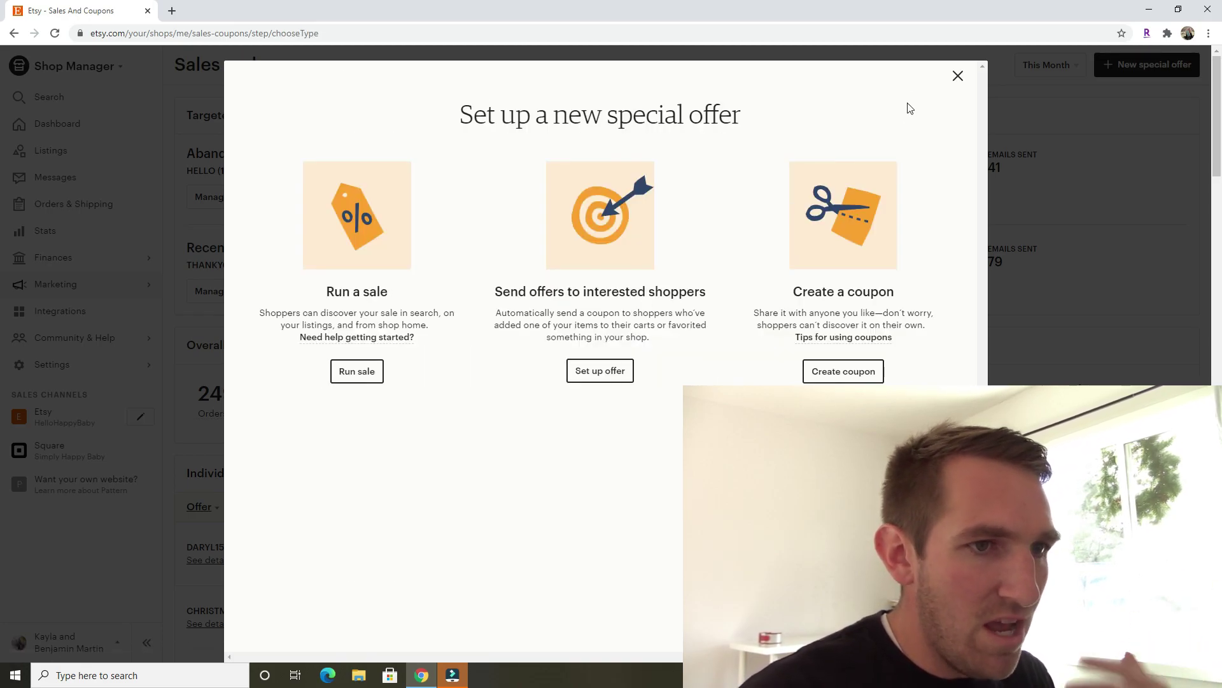
Close the offer chooser, backing out once, then confirm Cancel special offer
left_click(958, 76)
left_click(681, 230)
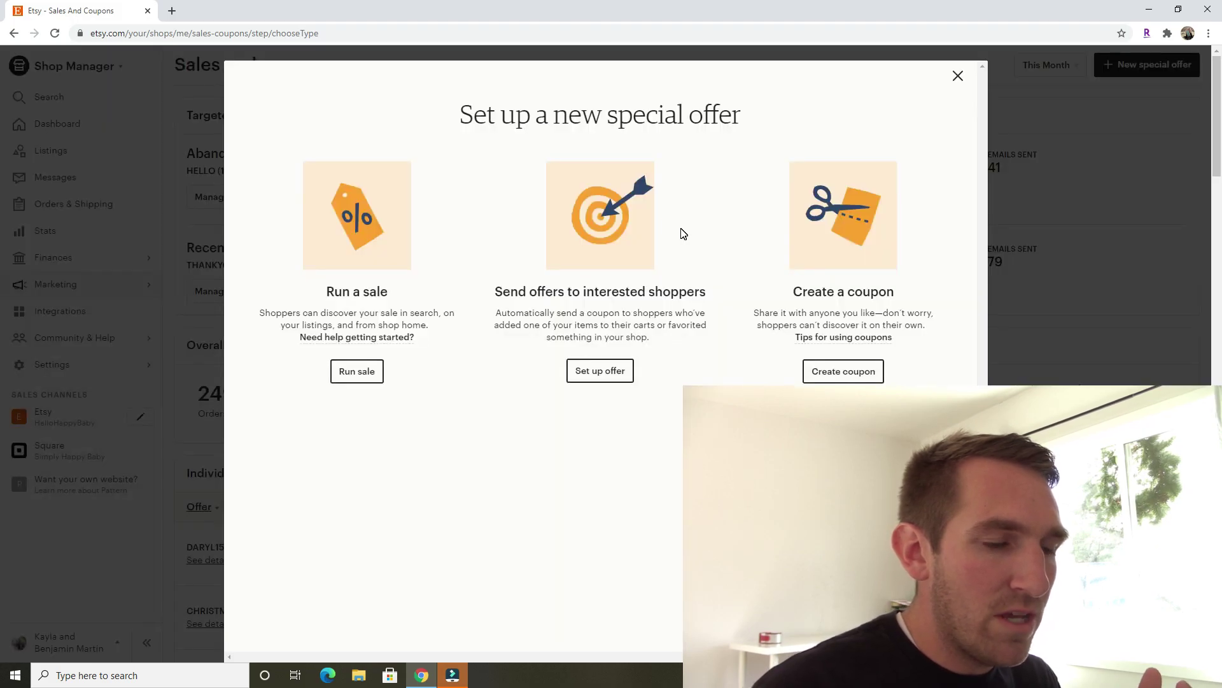
left_click(959, 76)
left_click(596, 224)
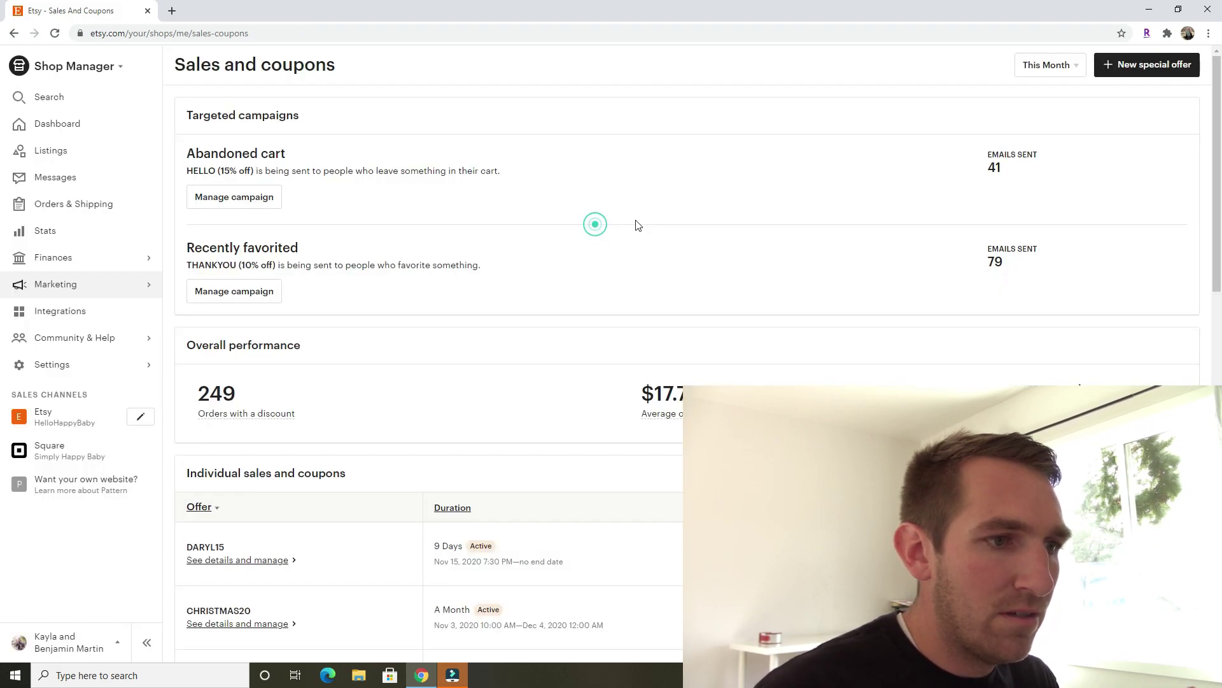